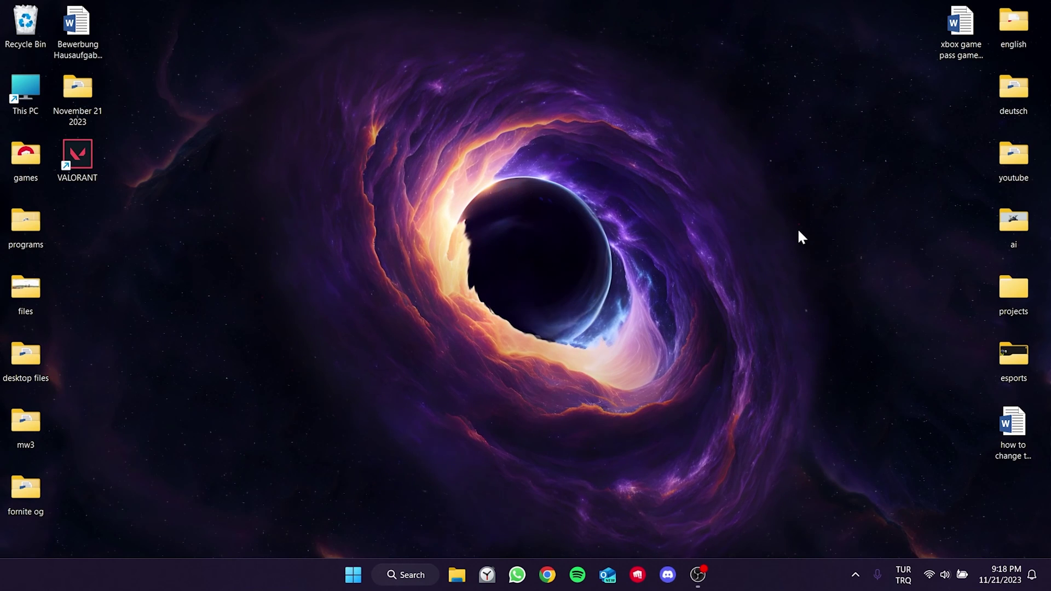
Open Control Panel's list of installed programs.
left_click(394, 581)
type("control panel")
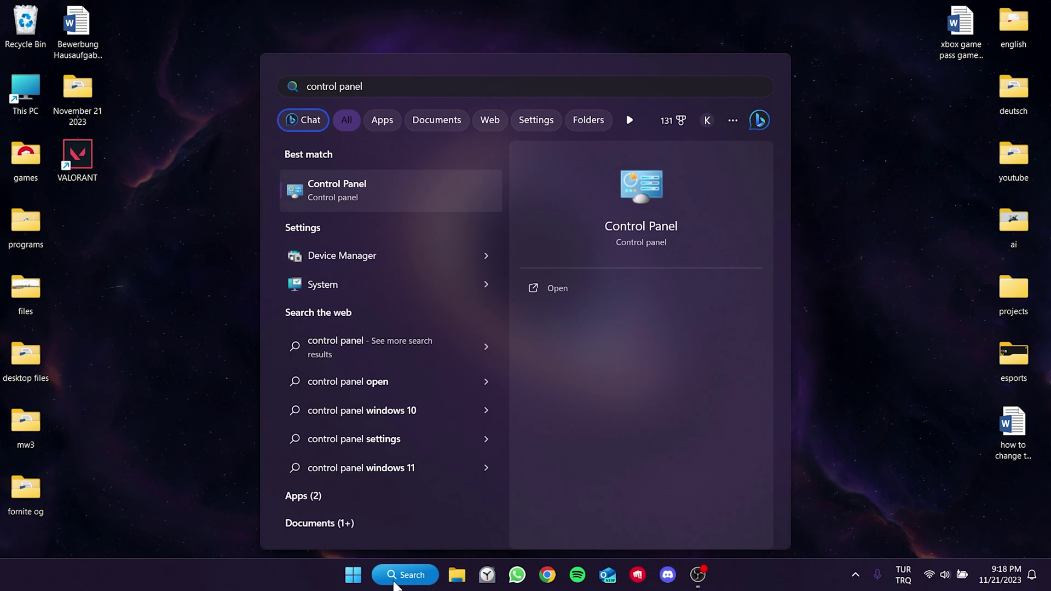
left_click(349, 204)
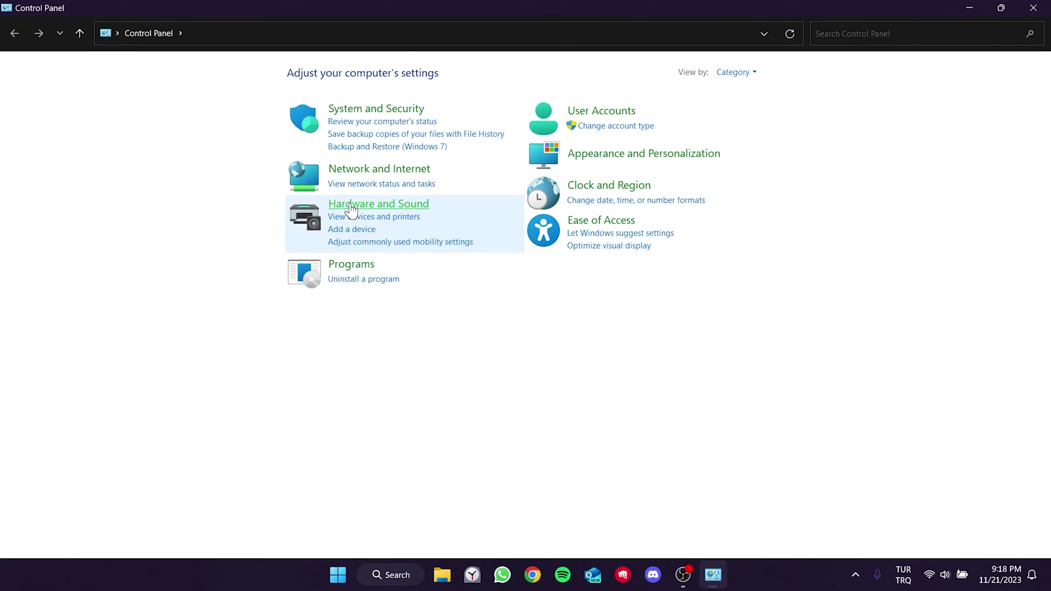
left_click(370, 280)
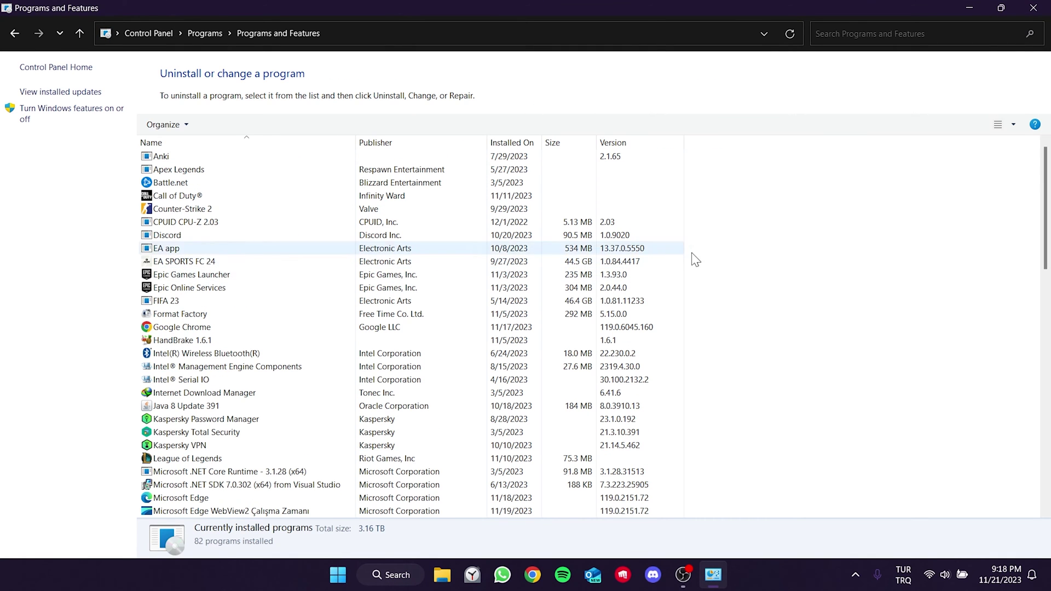
Uninstall Riot Vanguard and confirm the removal.
key("r")
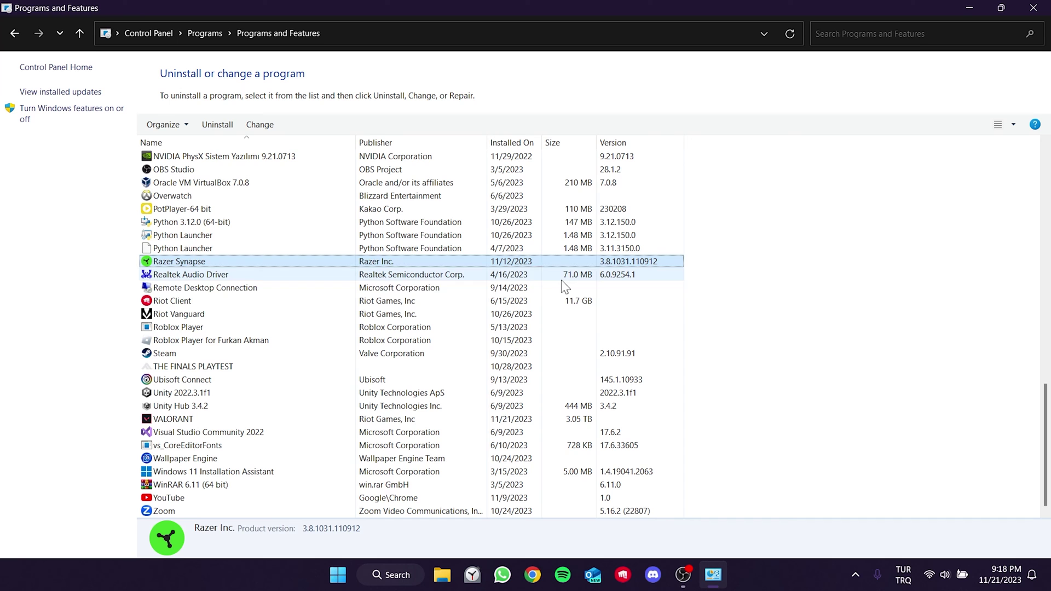
left_click(172, 313)
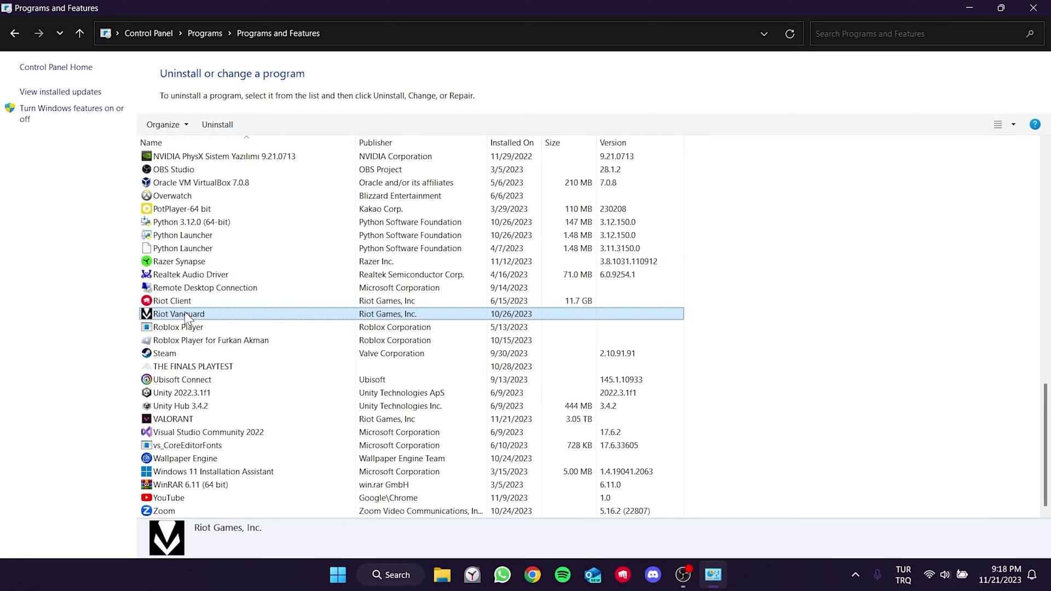
right_click(186, 317)
left_click(216, 322)
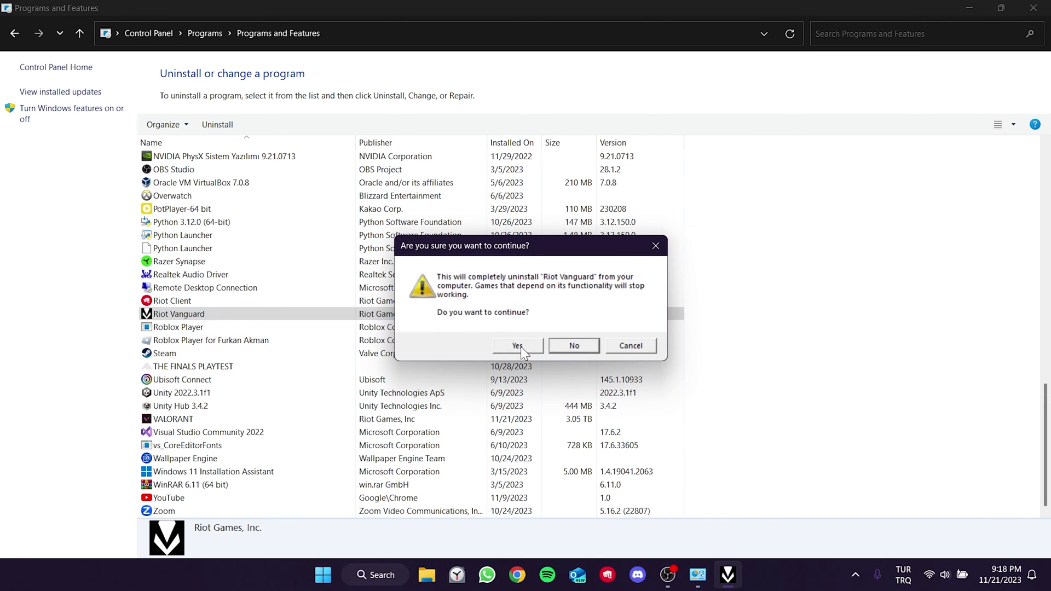
left_click(517, 346)
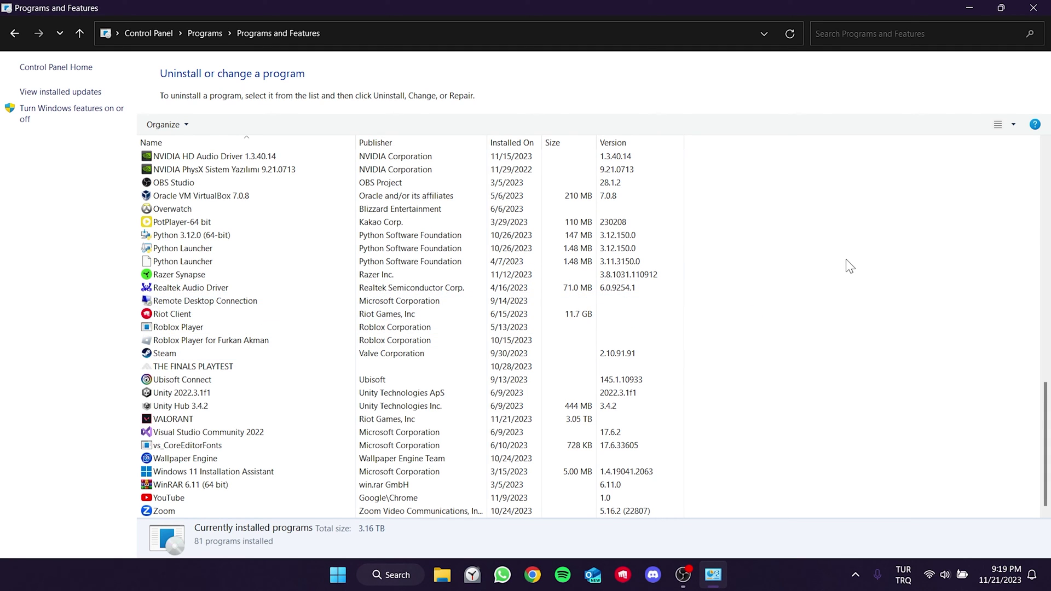
Close Programs and Features and run the VALORANT update that reinstalls Vanguard.
left_click(1046, 7)
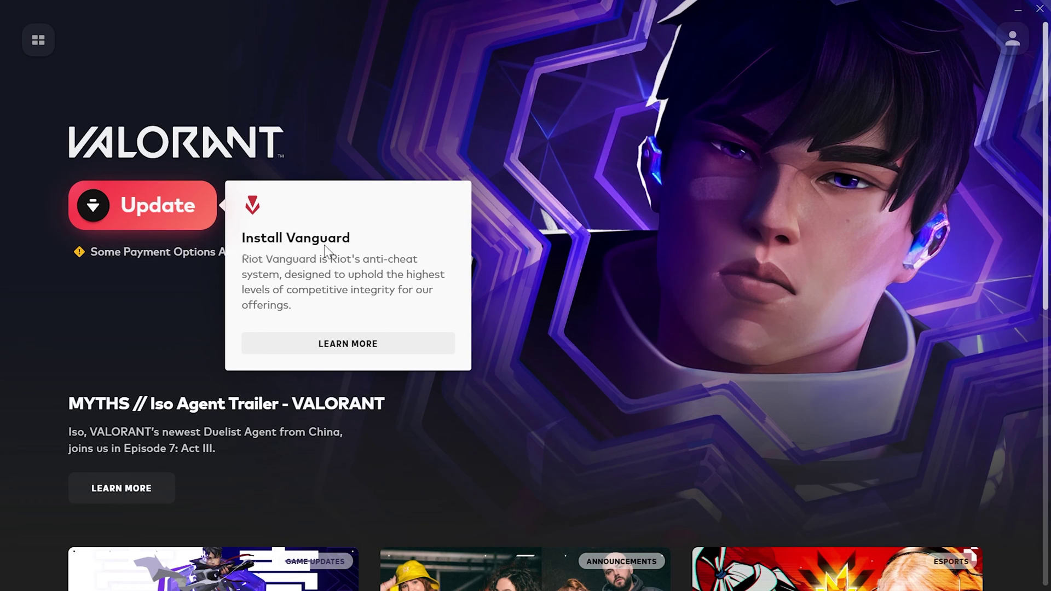
left_click(166, 212)
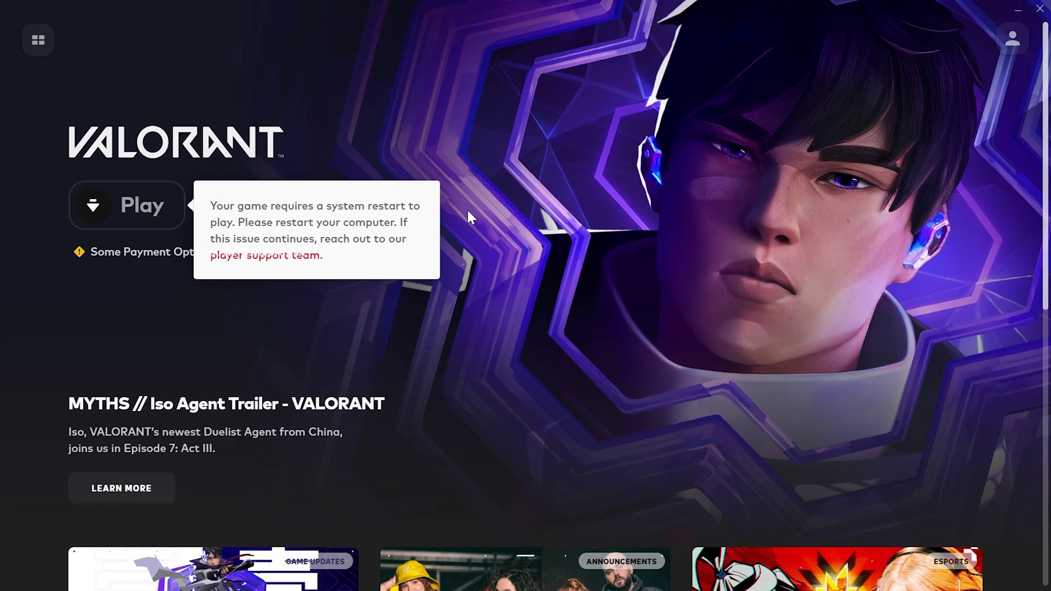
Close the Riot Client and launch the Services app.
left_click(1043, 8)
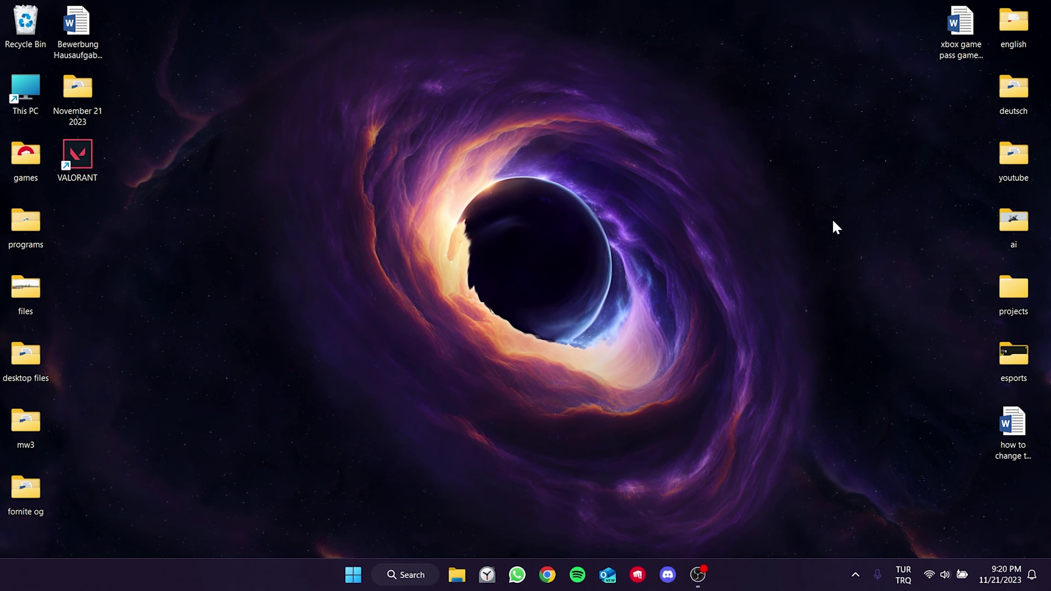
left_click(408, 576)
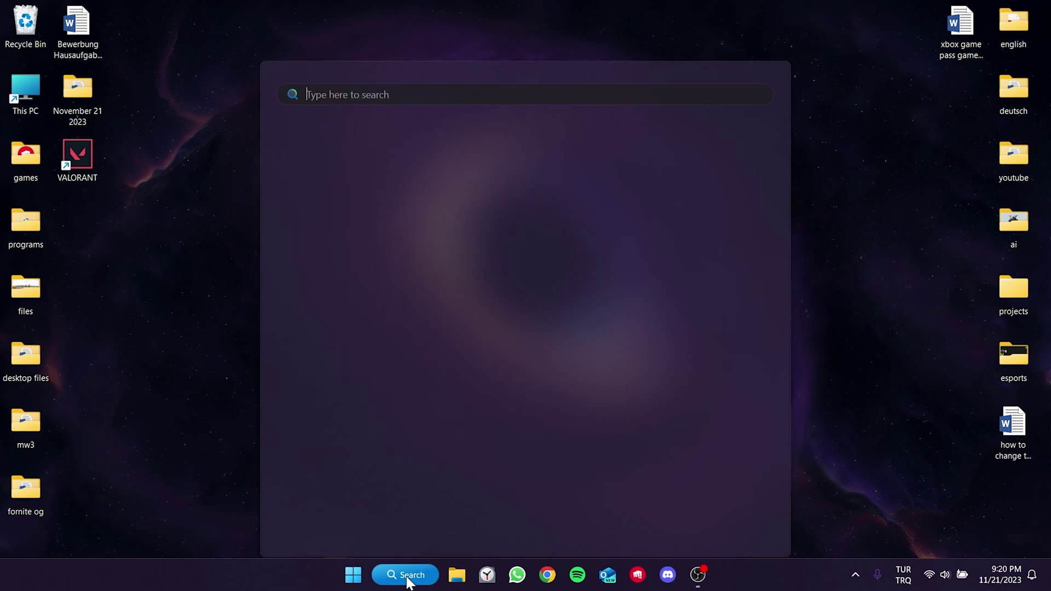
type("services")
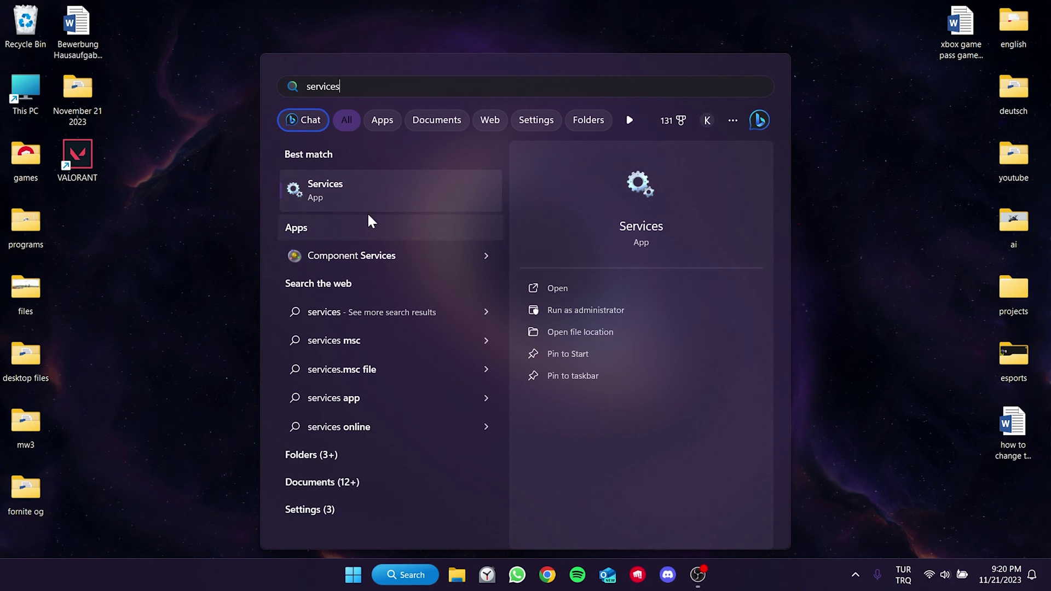
left_click(363, 192)
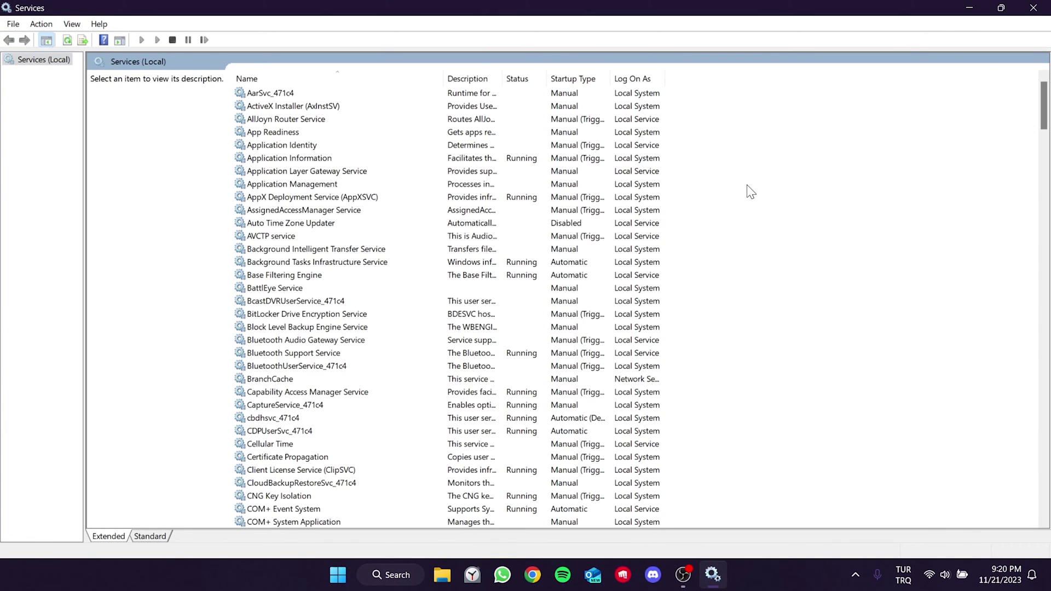
Set the vgc service's startup type to Automatic and start it.
key("v")
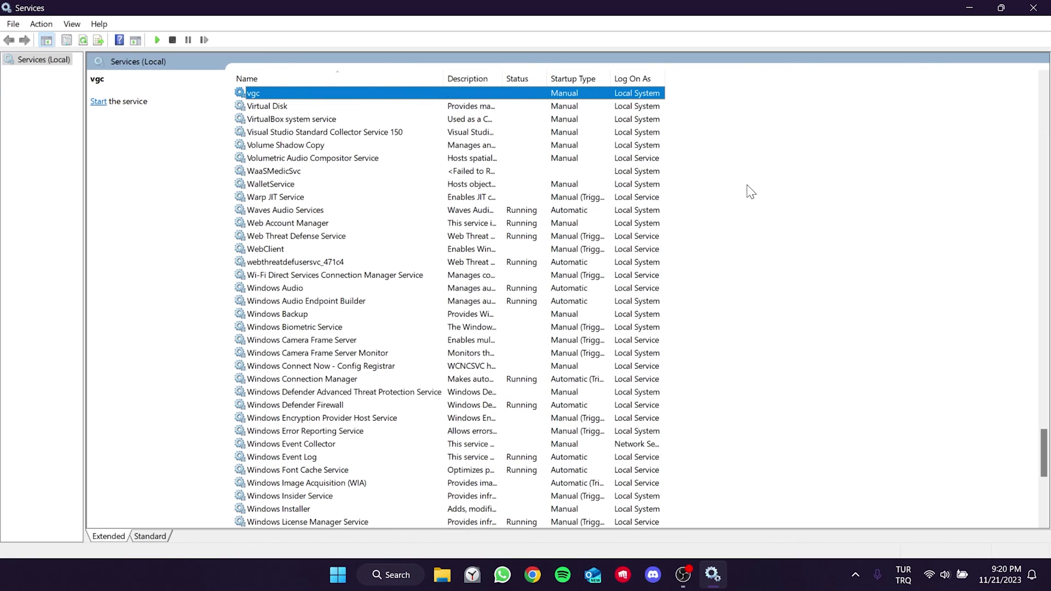
right_click(267, 95)
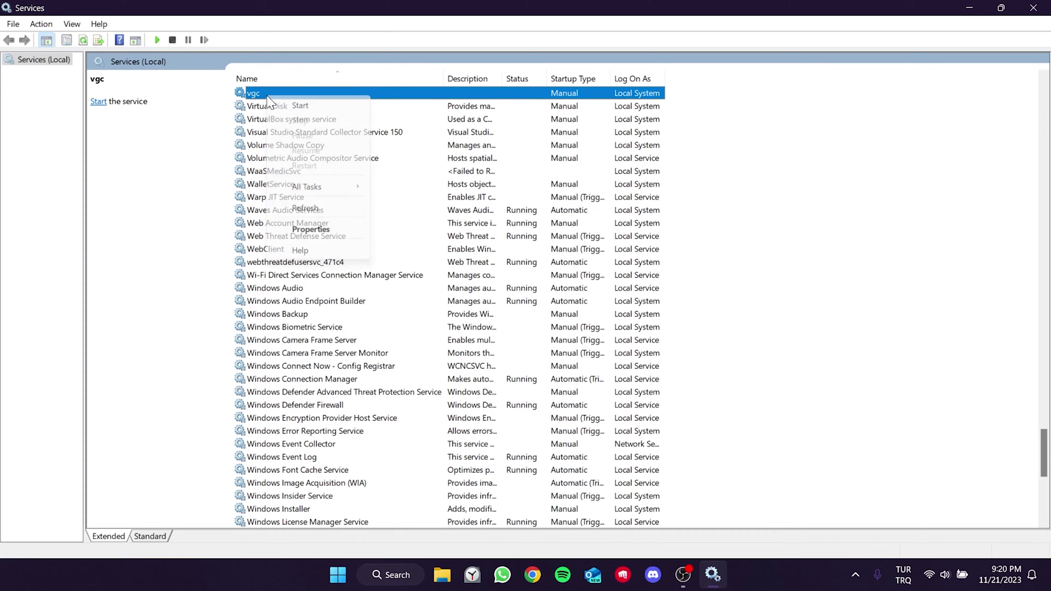
left_click(305, 232)
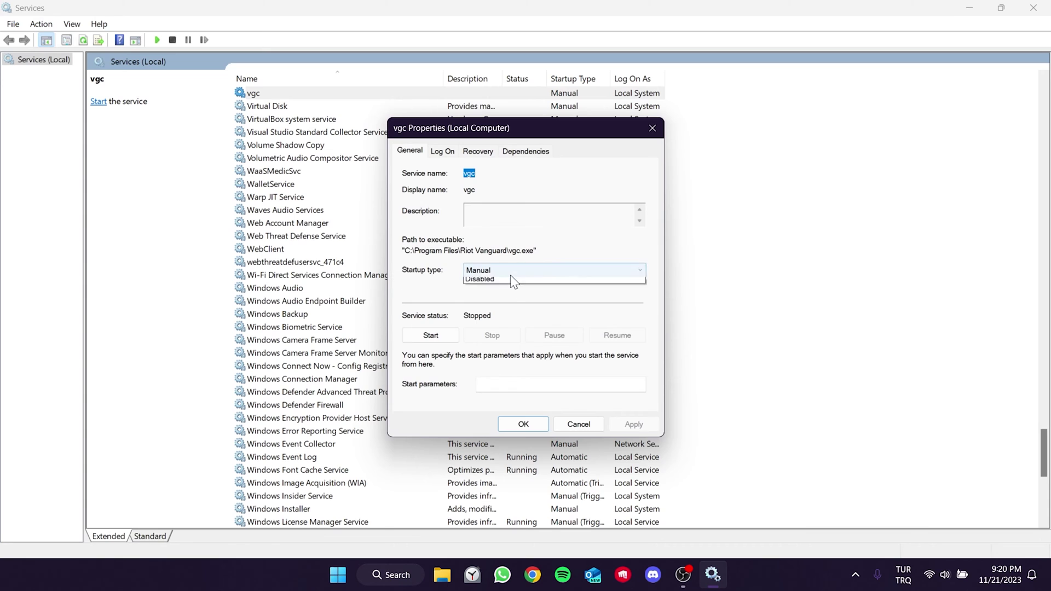
left_click(481, 291)
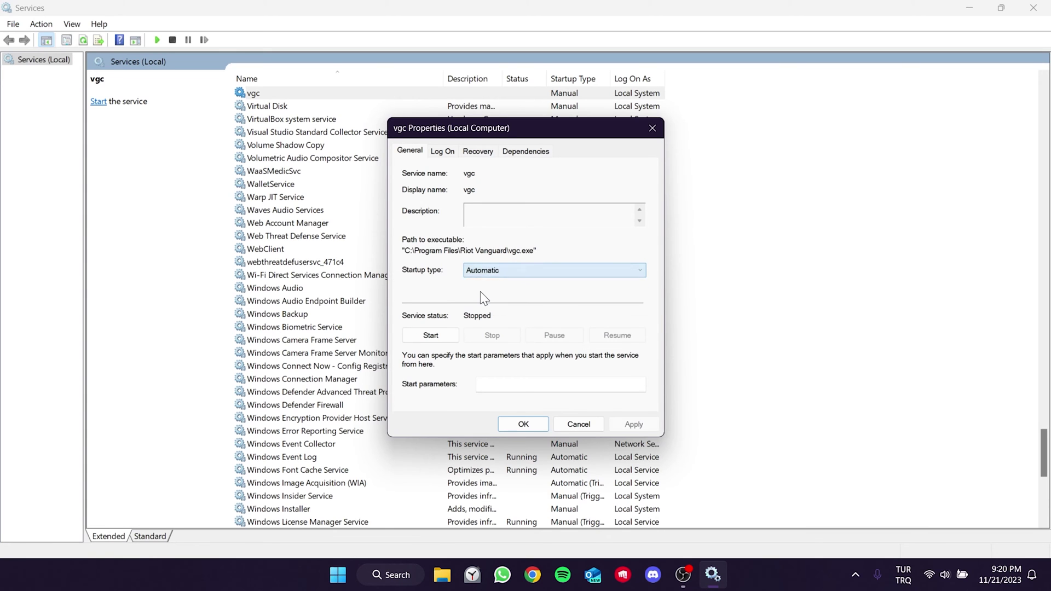
left_click(438, 337)
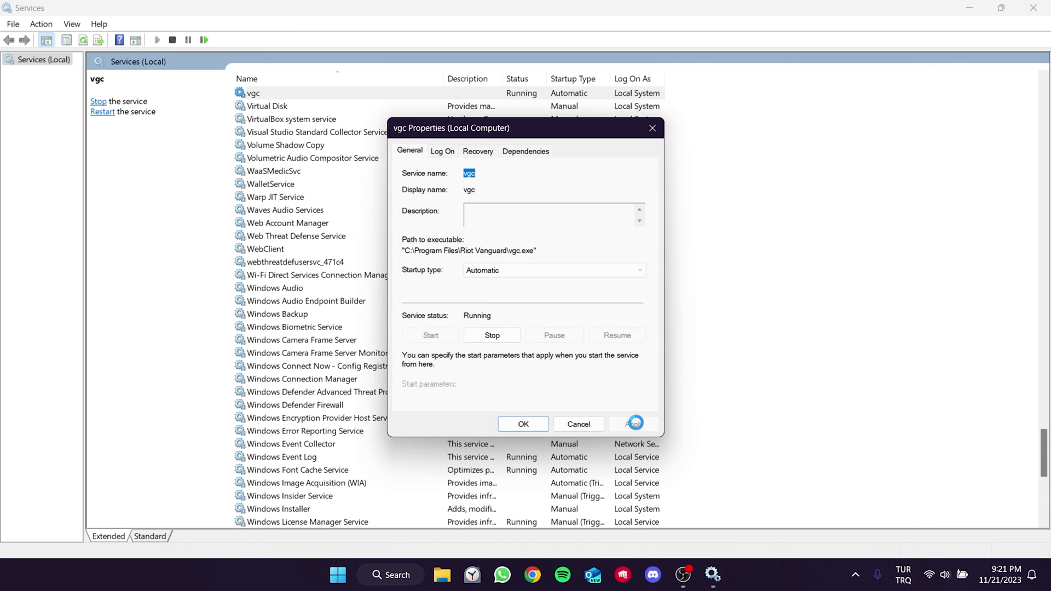
Save the vgc properties, close Services, and restart Windows from the Shut Down dialog.
left_click(524, 424)
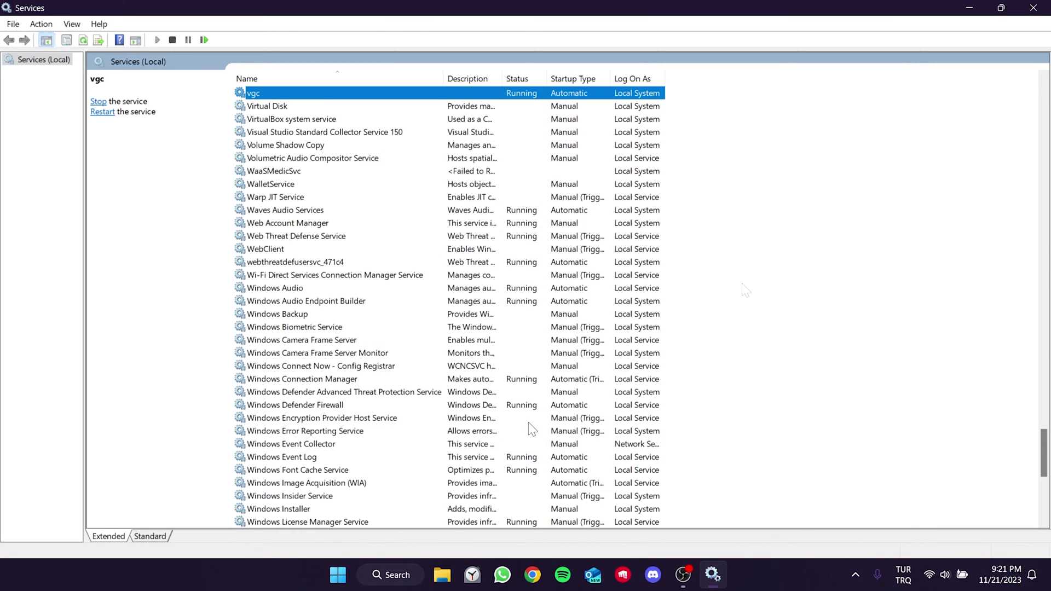
left_click(1033, 7)
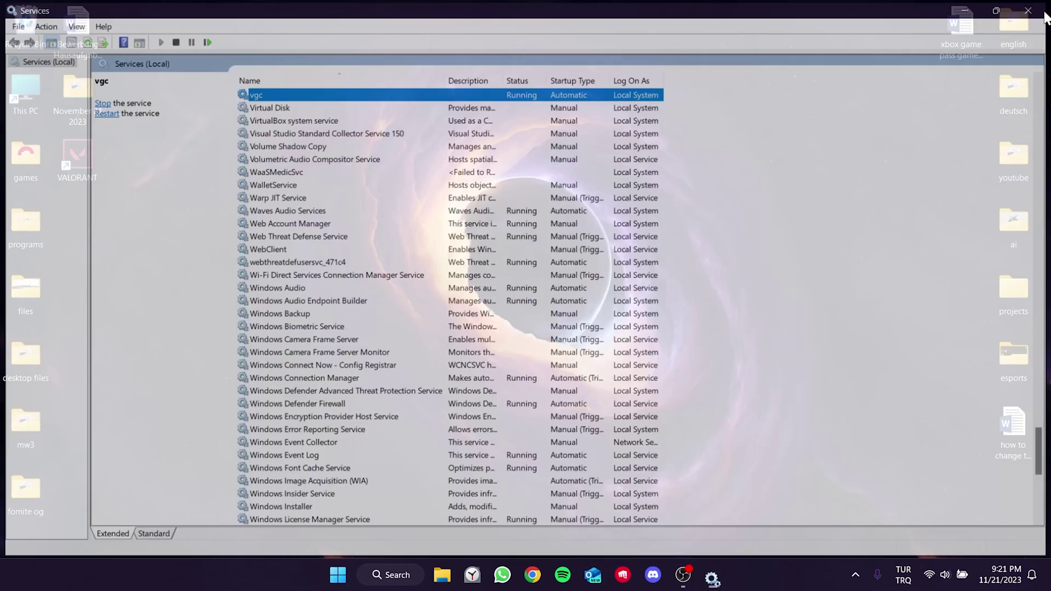
key("alt+F4")
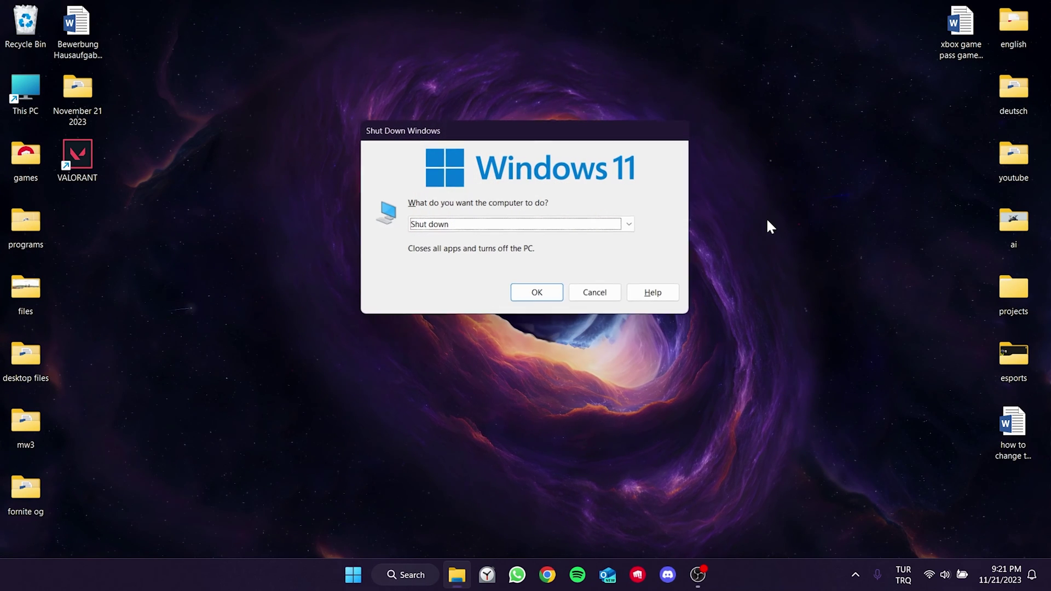
key("Down")
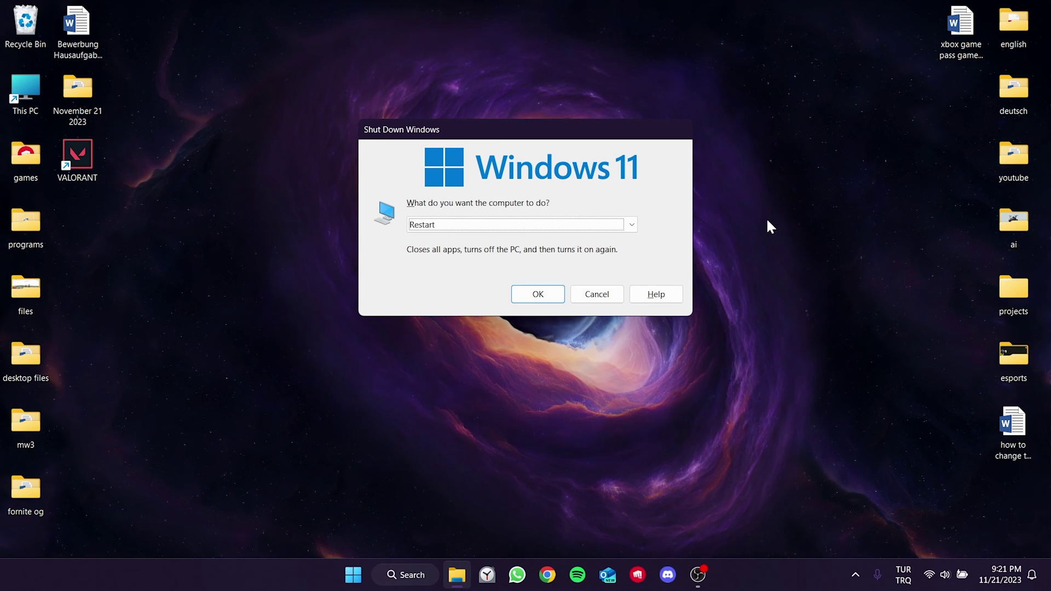
key("Return")
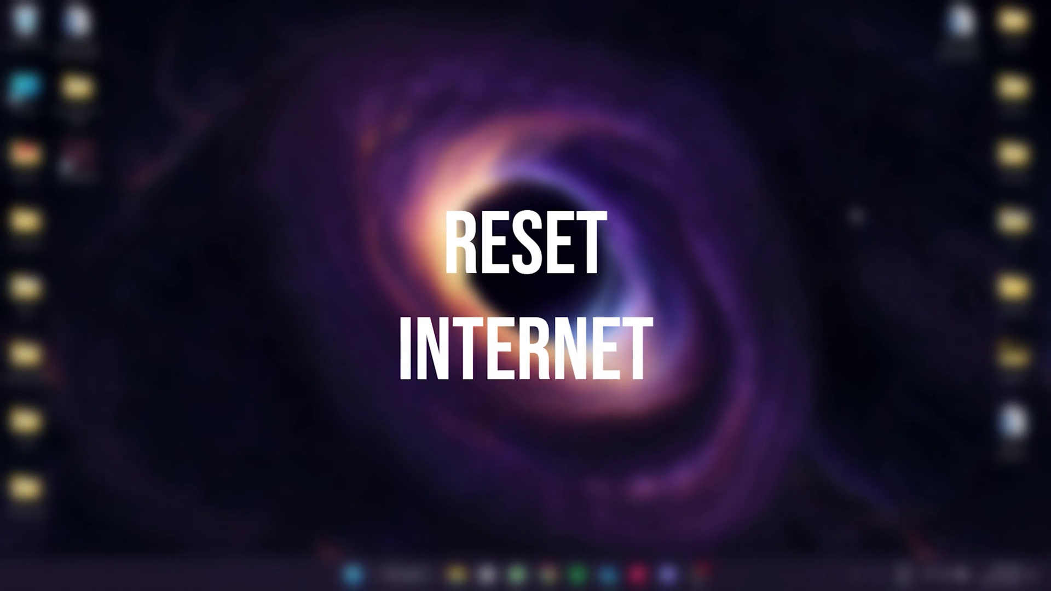
Launch Command Prompt as administrator.
left_click(408, 572)
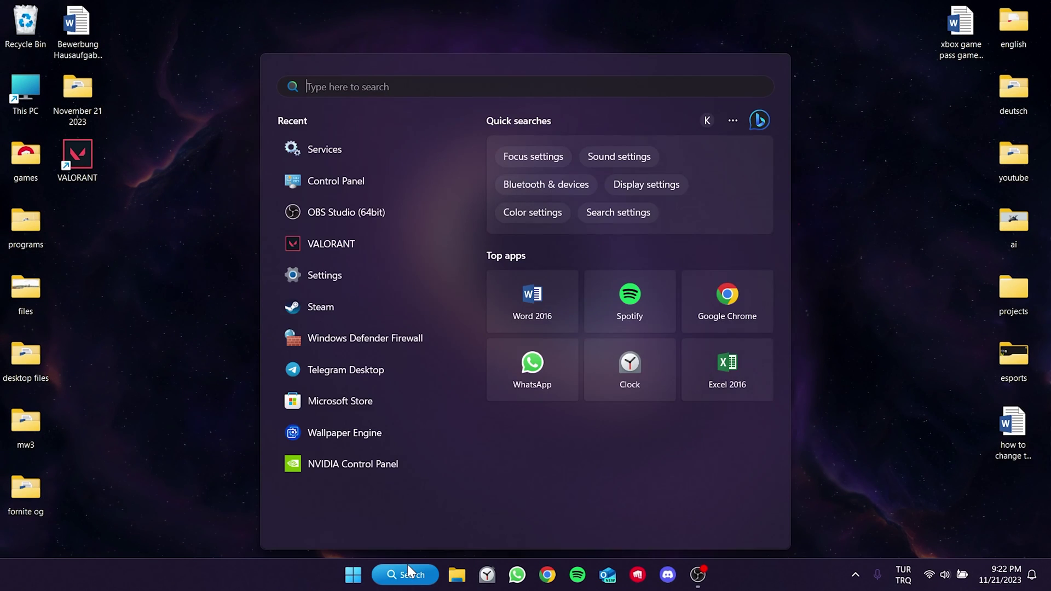
type("cmd")
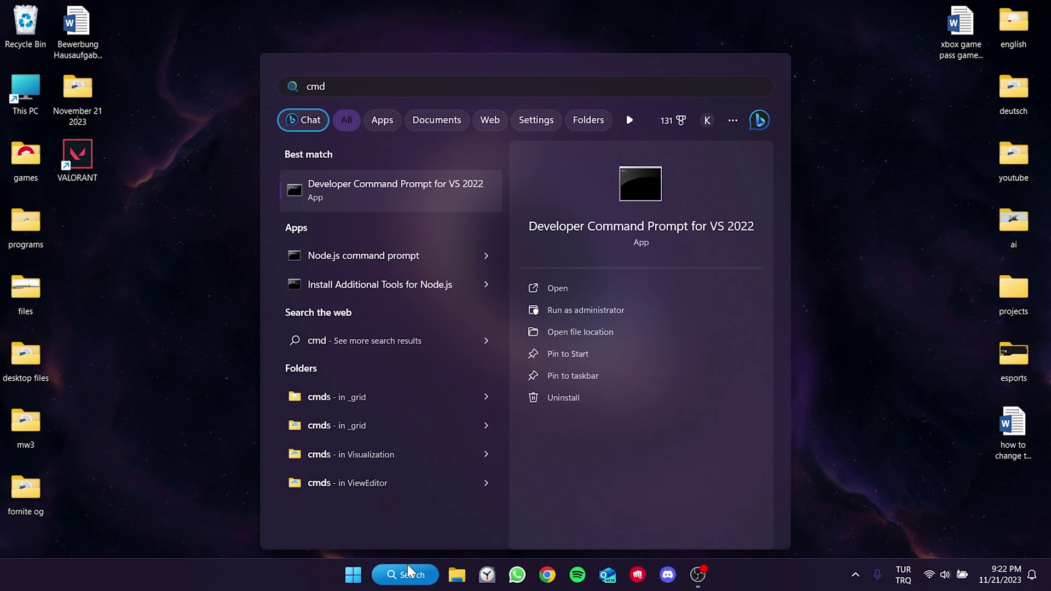
left_click(558, 310)
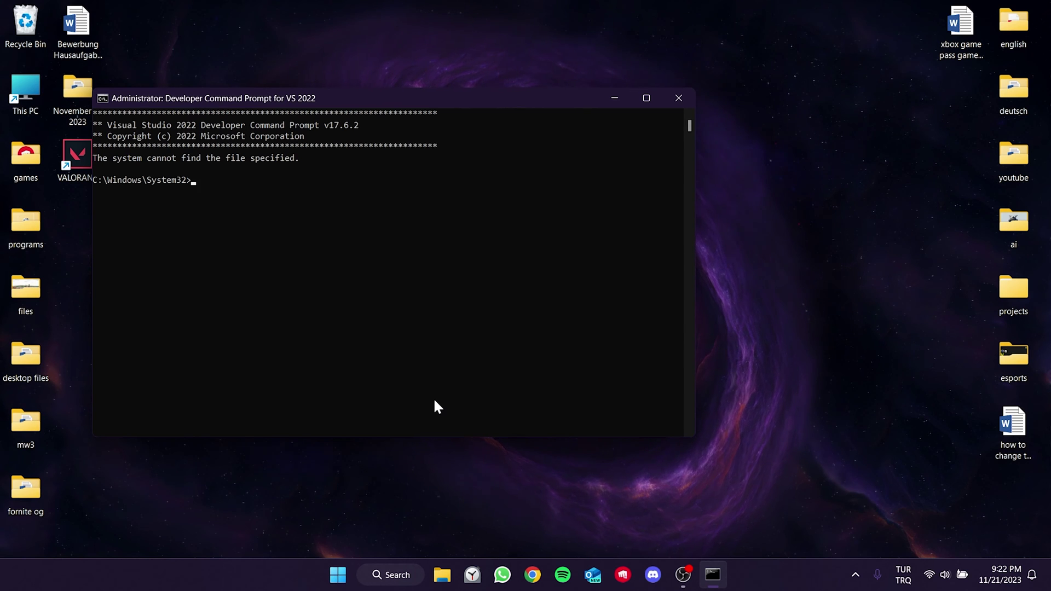
Run ipconfig /flushdns, netsh winsock reset and netsh int ip reset.
type("ipconfig /fl")
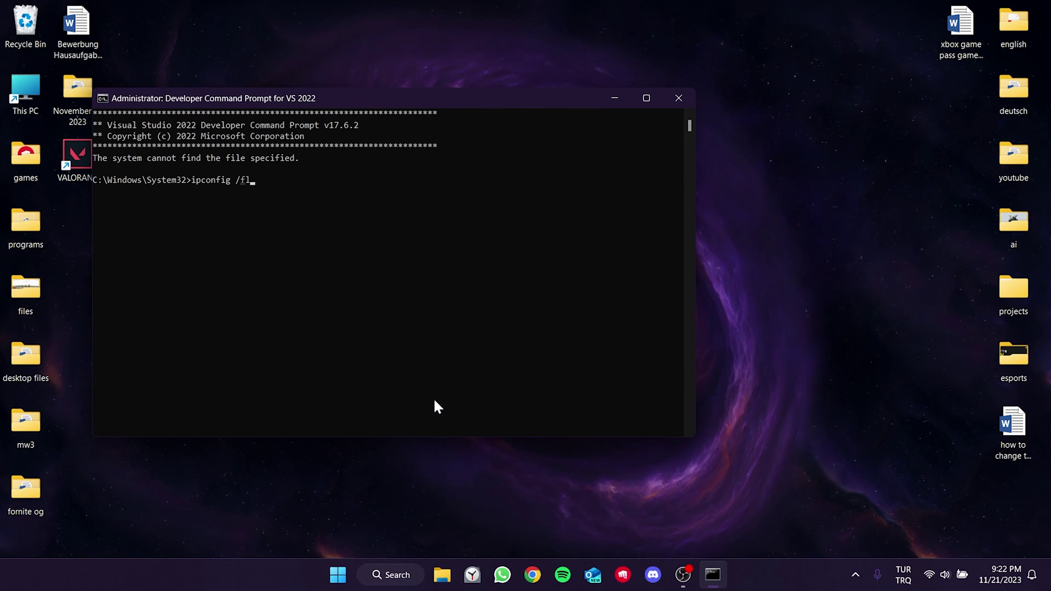
type("ushdns")
key("Return")
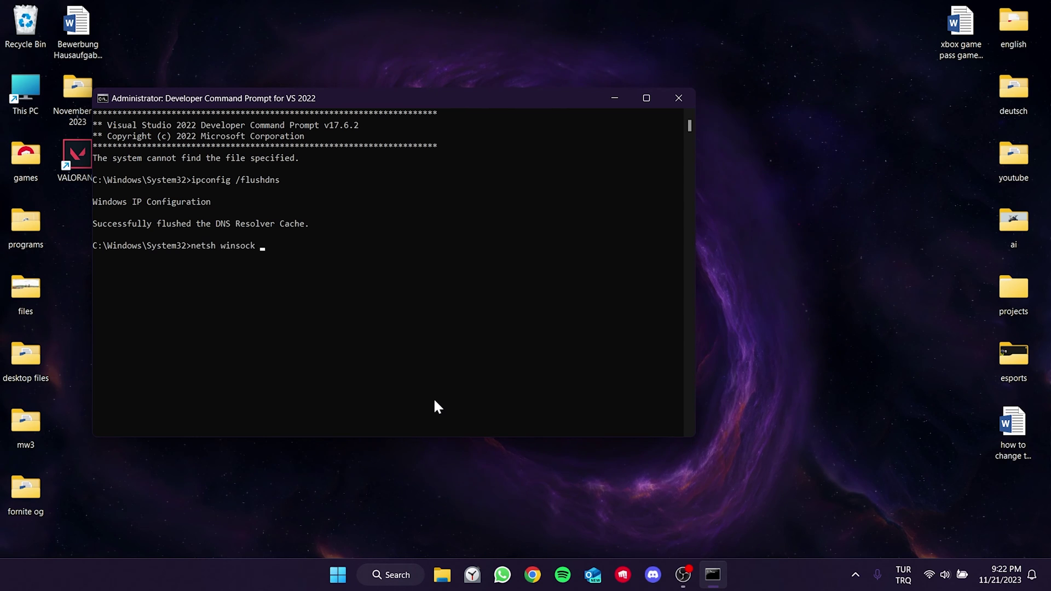
type("netsh winsock reset")
key("Return")
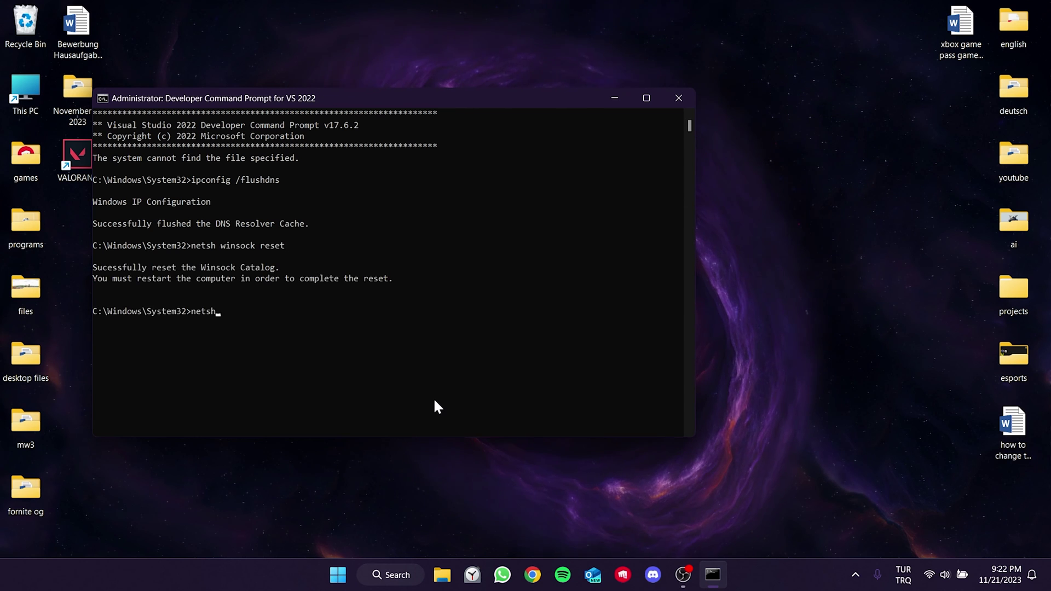
type("netsh int ip reset")
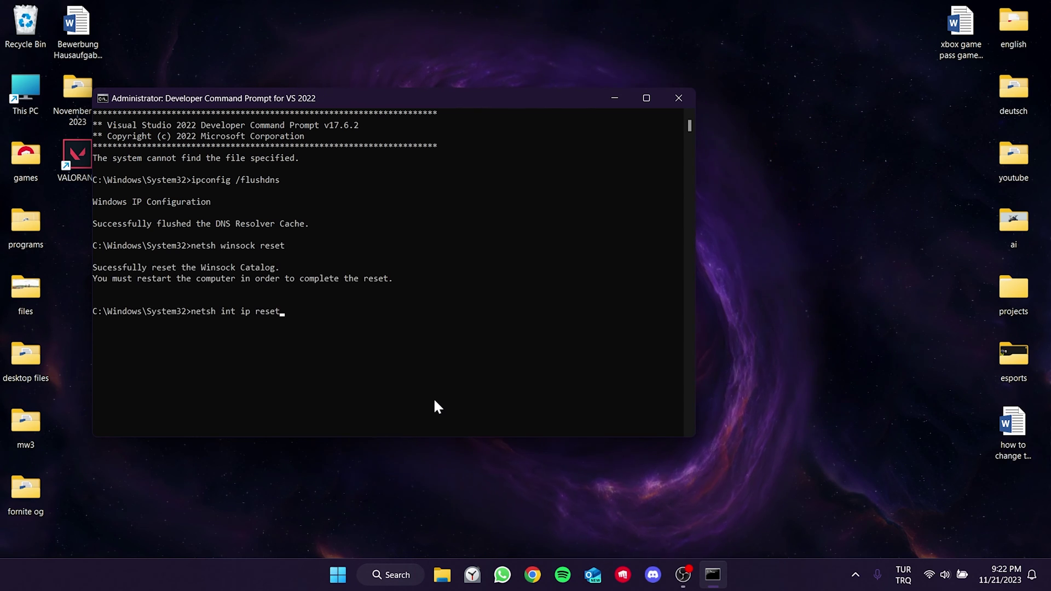
key("Return")
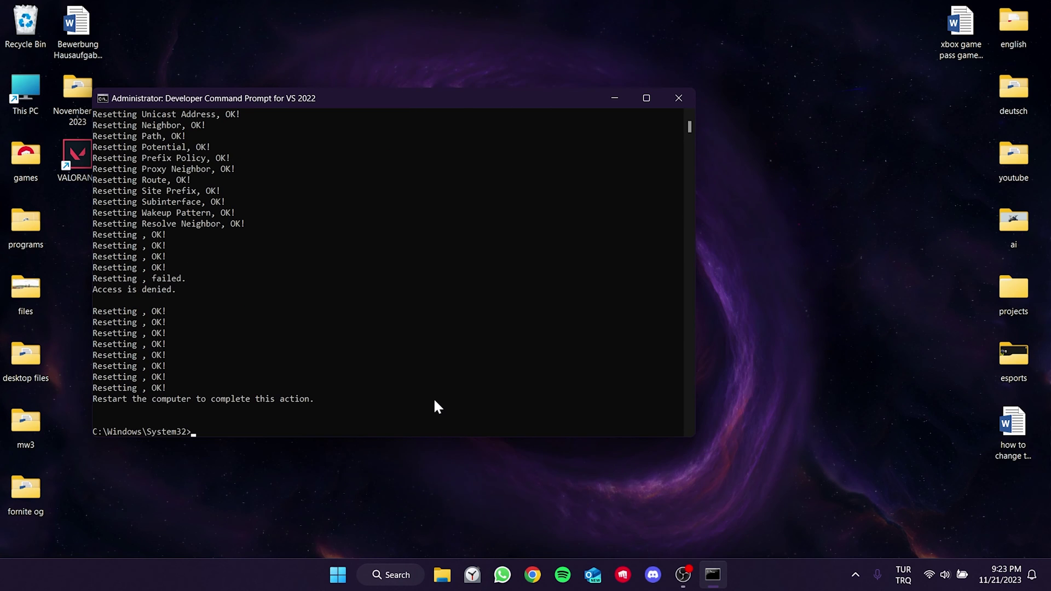
Close Command Prompt and reach Settings' Network reset page under Advanced network settings.
left_click(679, 98)
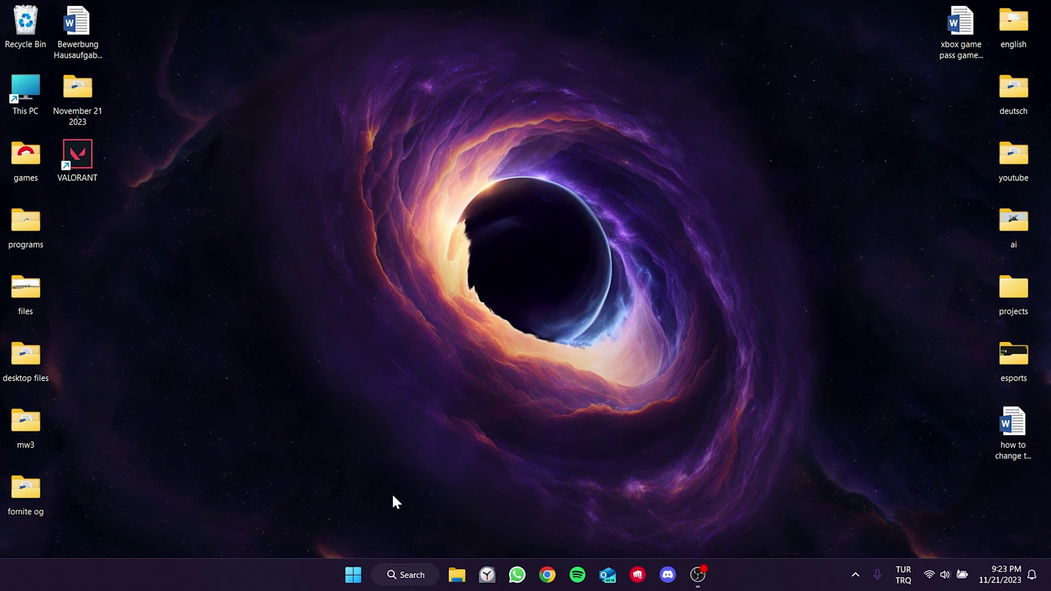
right_click(349, 571)
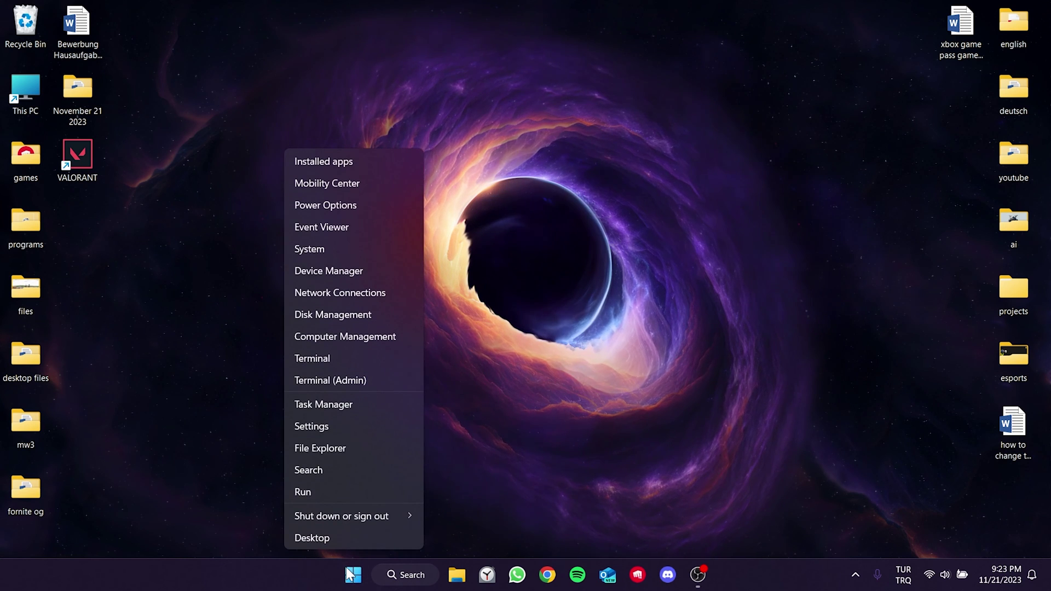
left_click(312, 427)
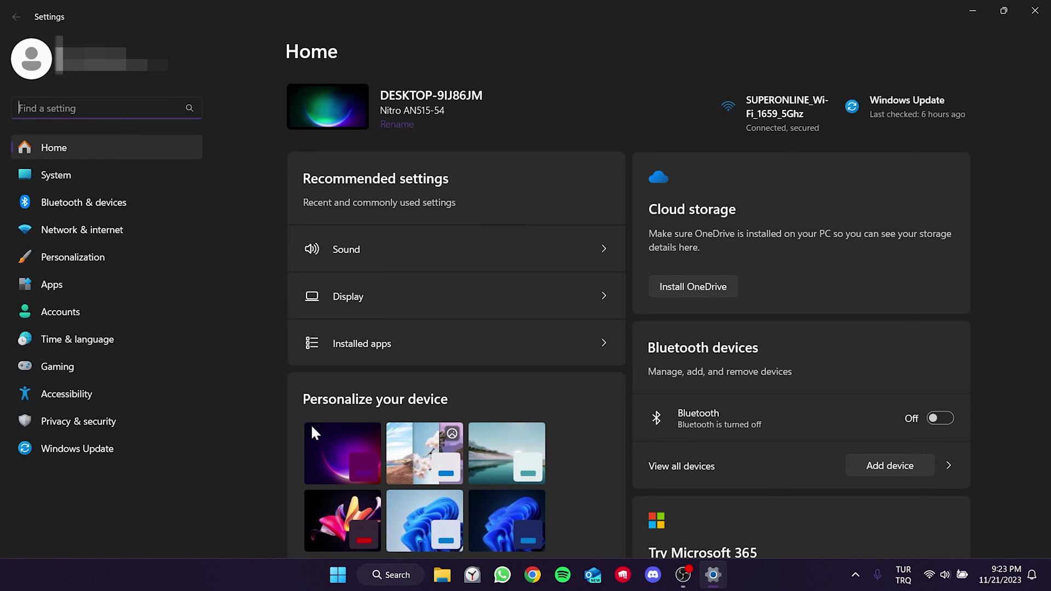
left_click(76, 230)
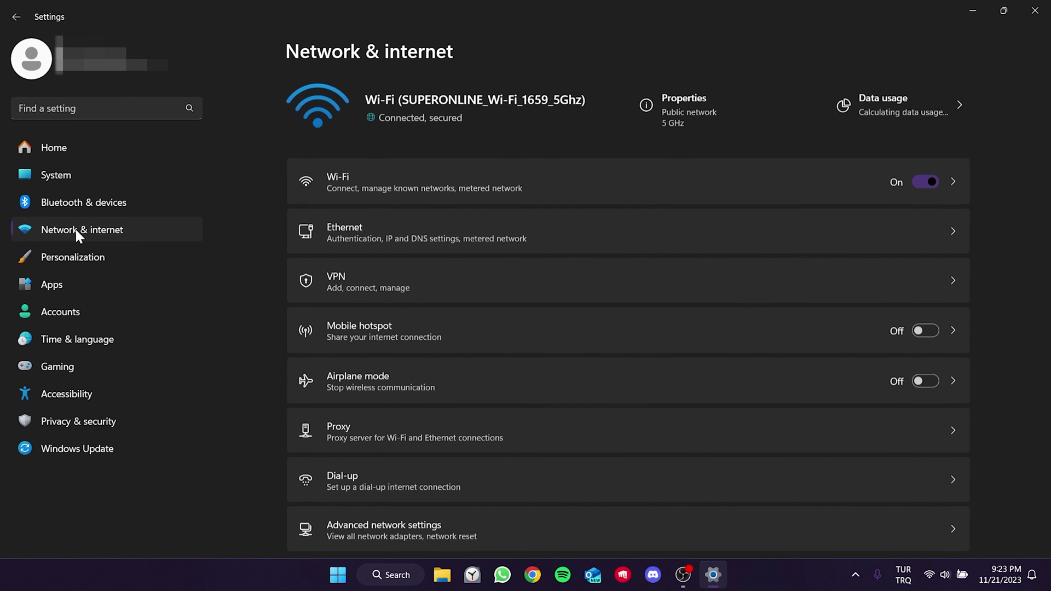
left_click(363, 526)
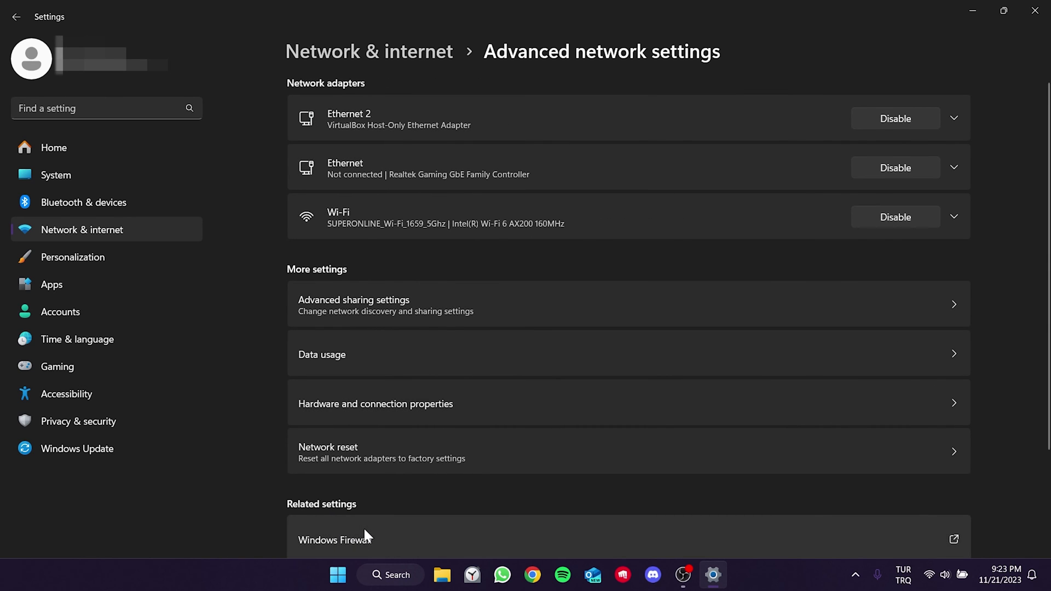
left_click(334, 464)
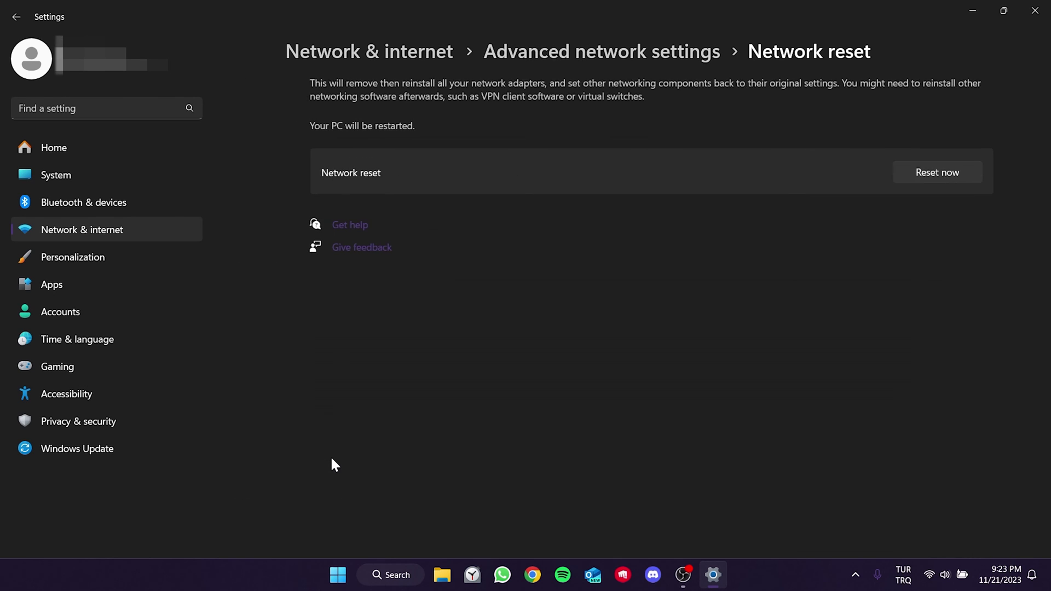
Reset the network, confirm with Yes, and dismiss the sign-out notice.
left_click(915, 174)
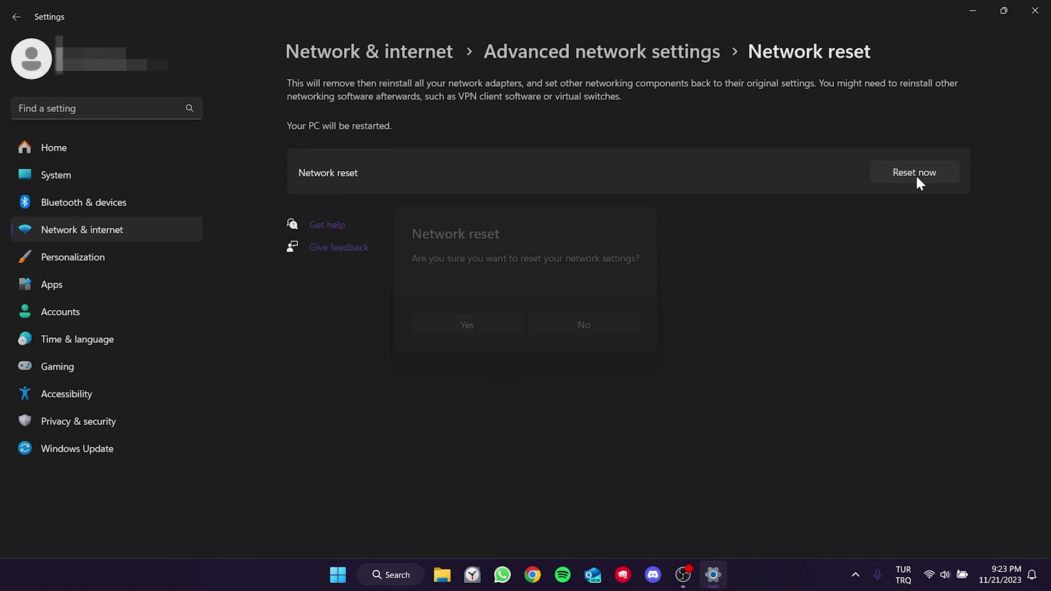
left_click(475, 324)
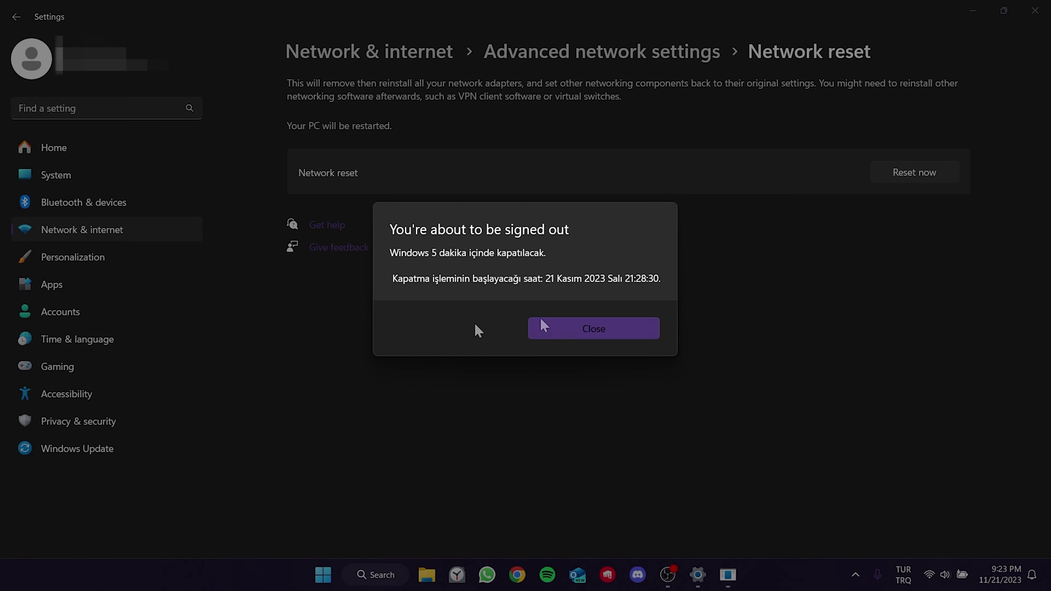
left_click(560, 329)
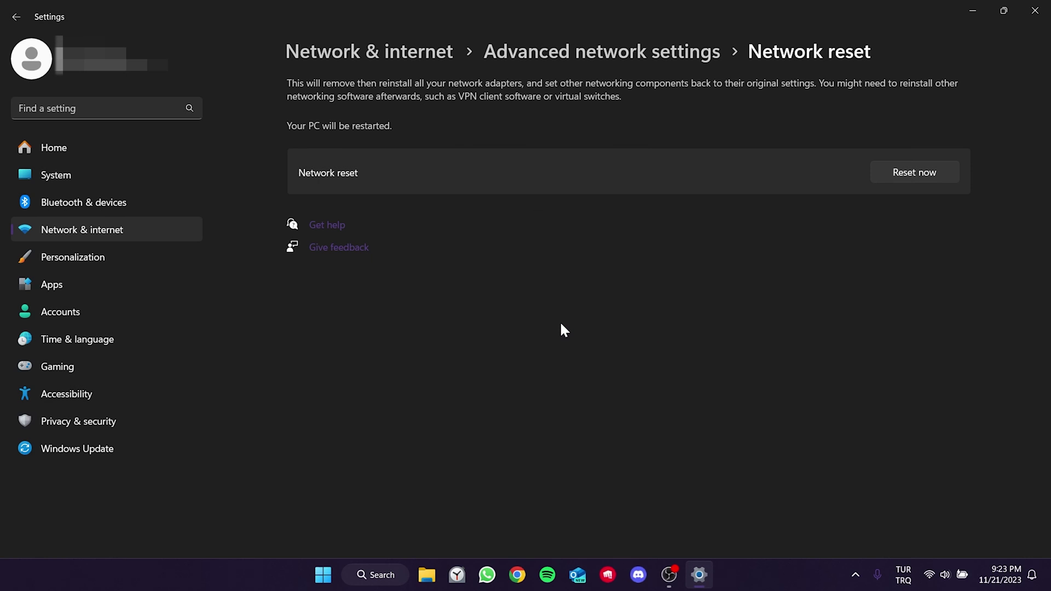
Close Settings and choose Restart in the Shut Down Windows dialog.
left_click(1034, 11)
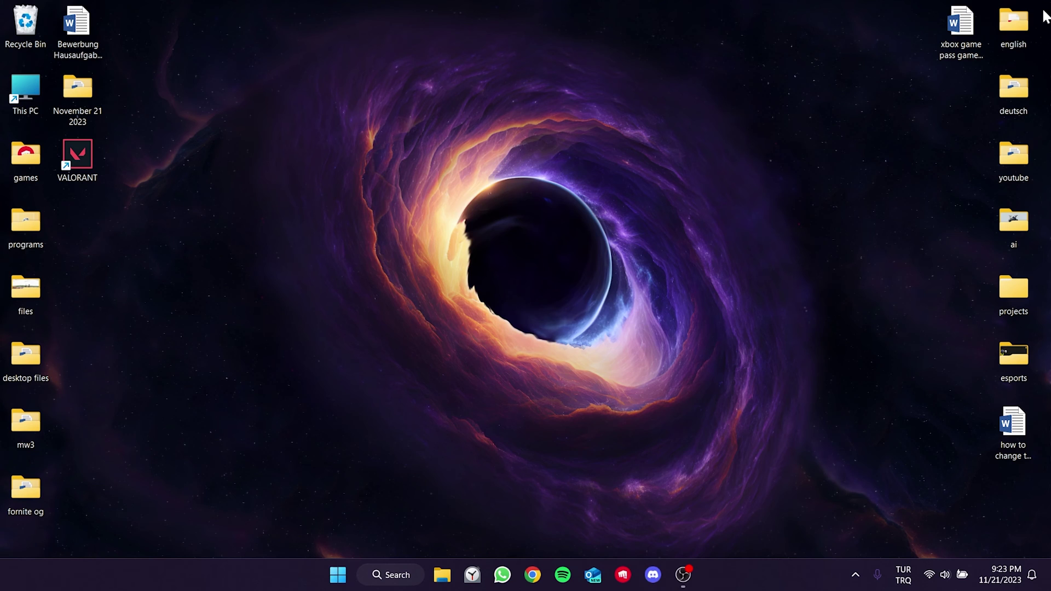
key("alt+F4")
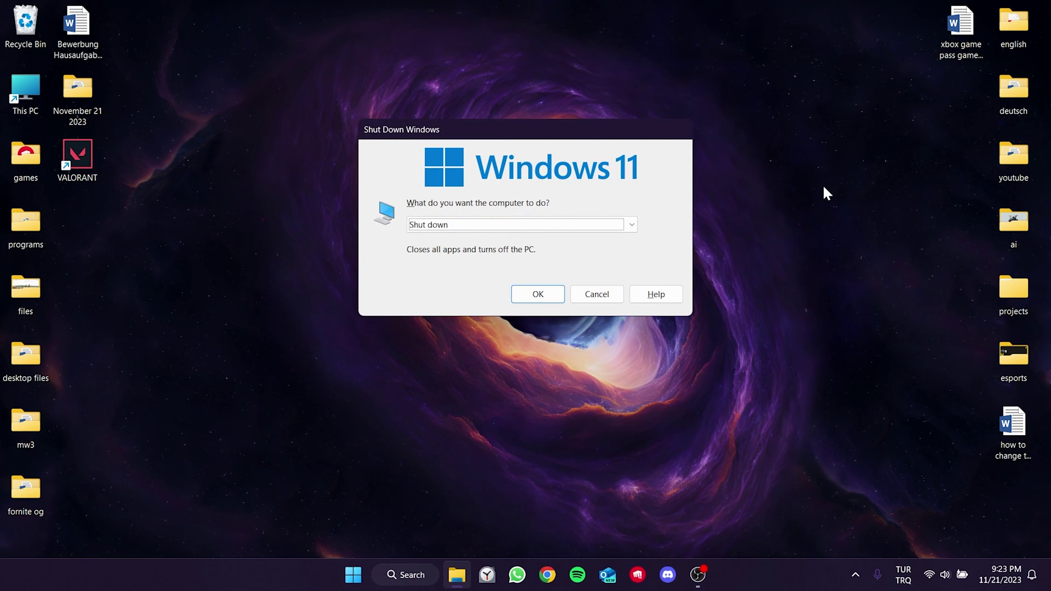
key("Down")
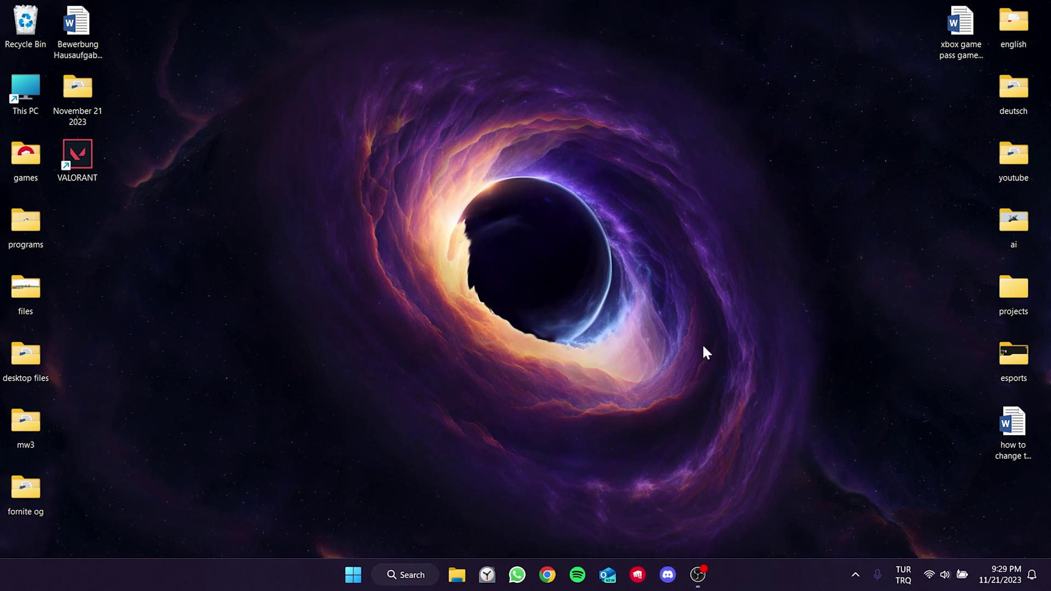
Open the Wi-Fi connection's Properties from Control Panel's Network and Sharing Center.
left_click(411, 575)
type("control panel")
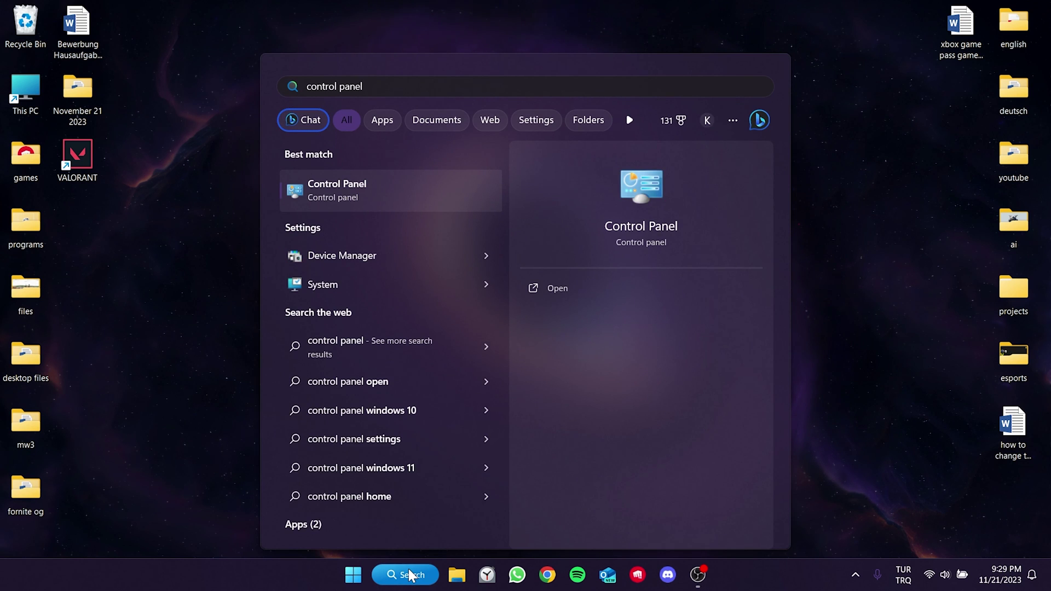
left_click(346, 190)
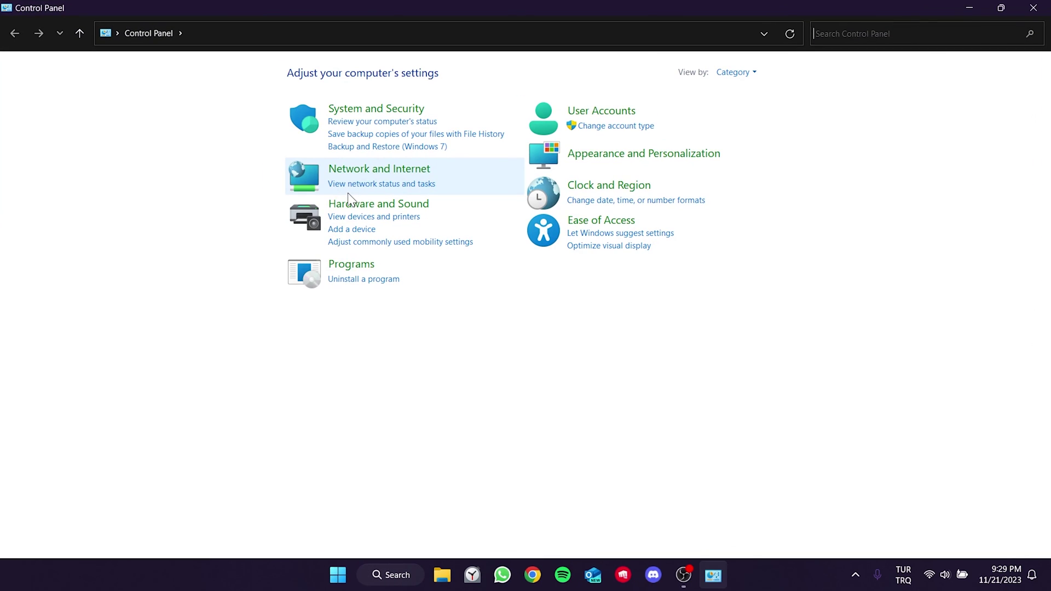
left_click(383, 171)
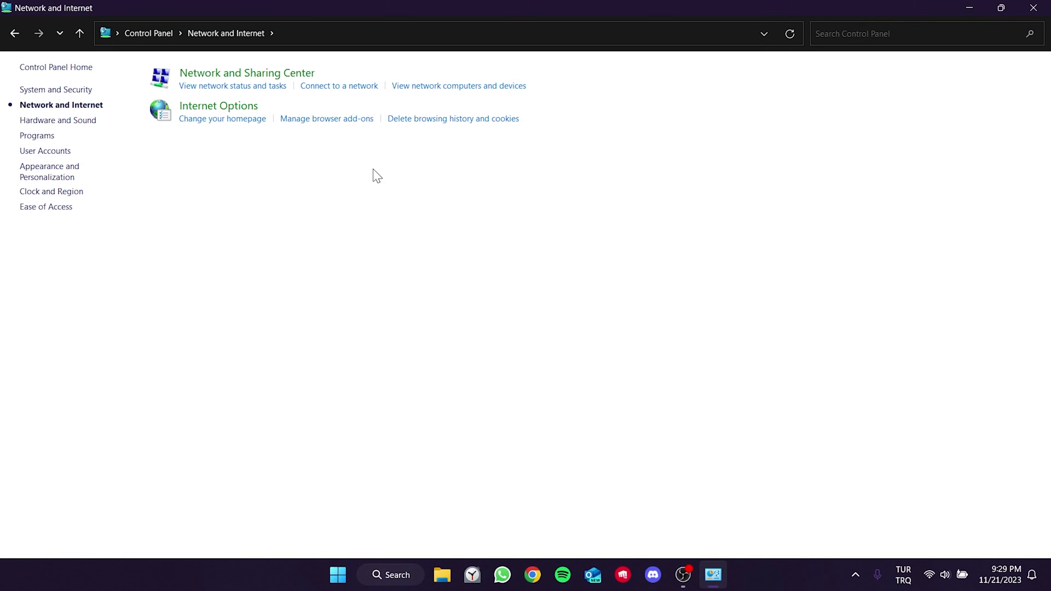
left_click(227, 74)
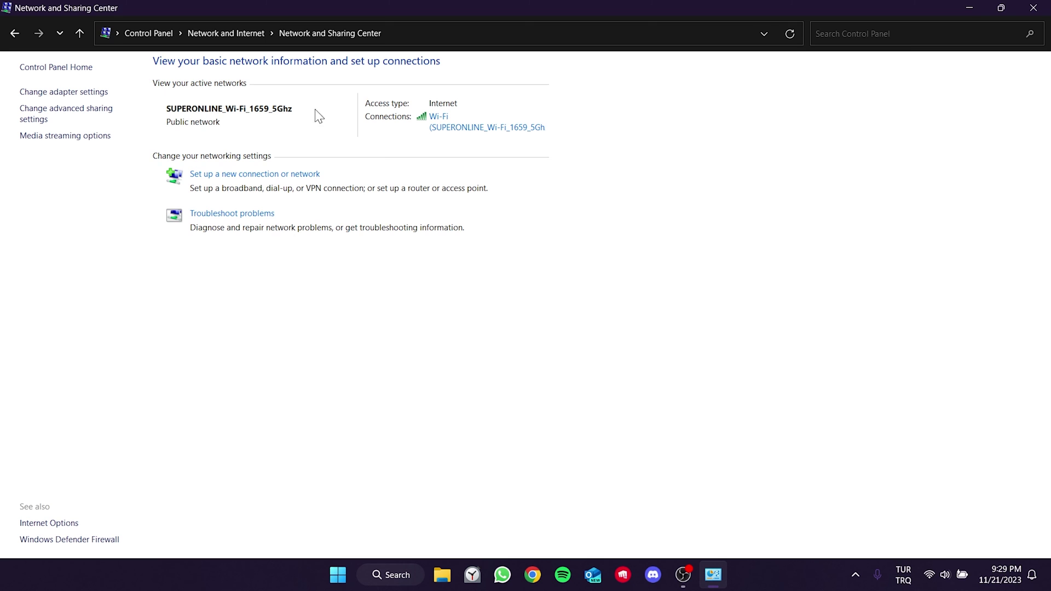
left_click(451, 128)
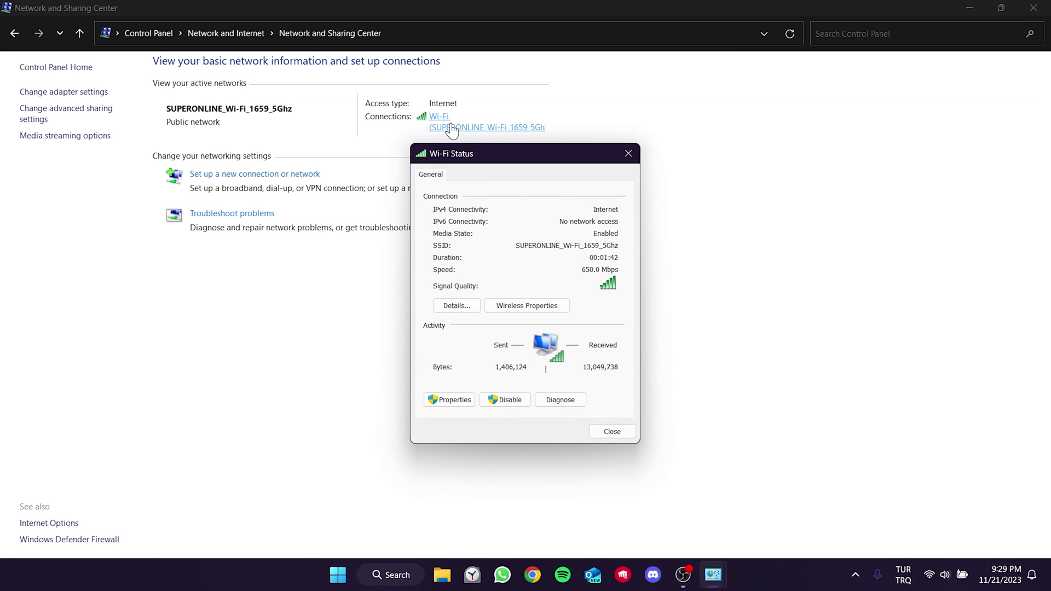
left_click(448, 398)
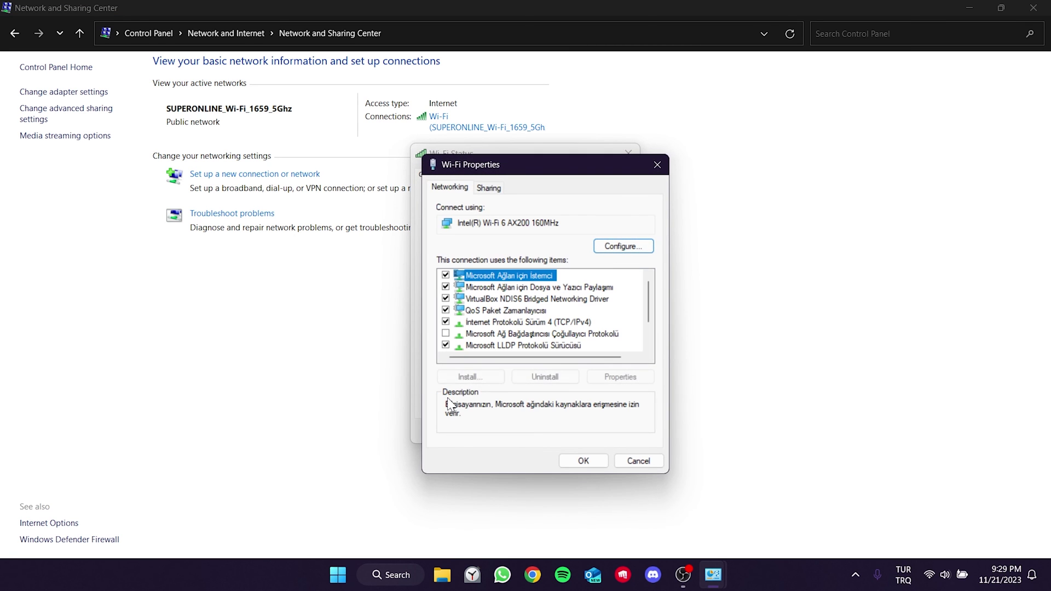
Set the Wi-Fi IPv4 DNS servers to 8.8.8.8 and 8.8.4.4 and save.
double_click(514, 320)
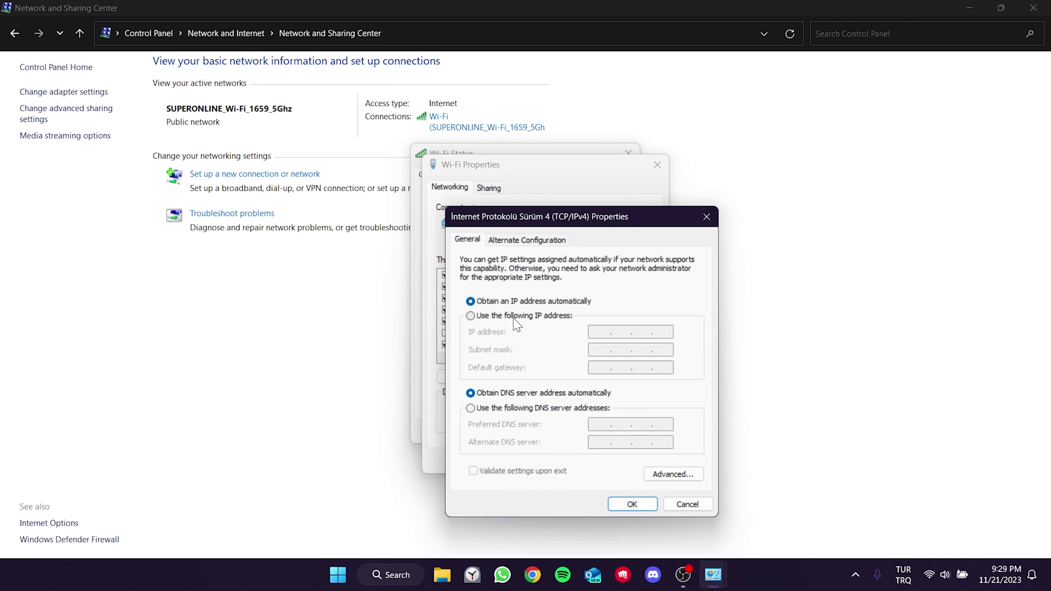
left_click(469, 409)
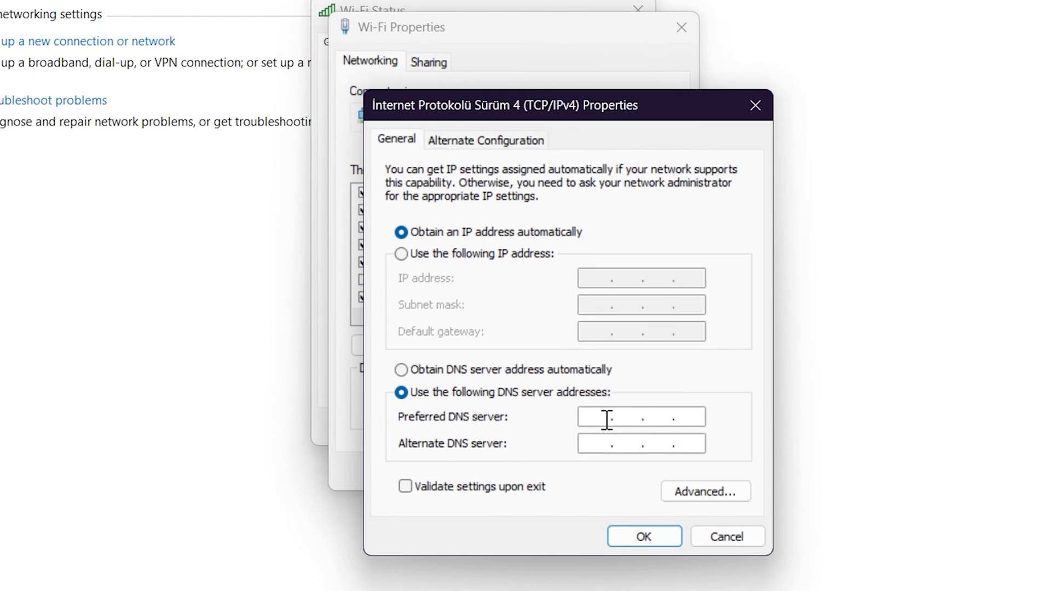
type("8.8.")
type("8.8.4.4")
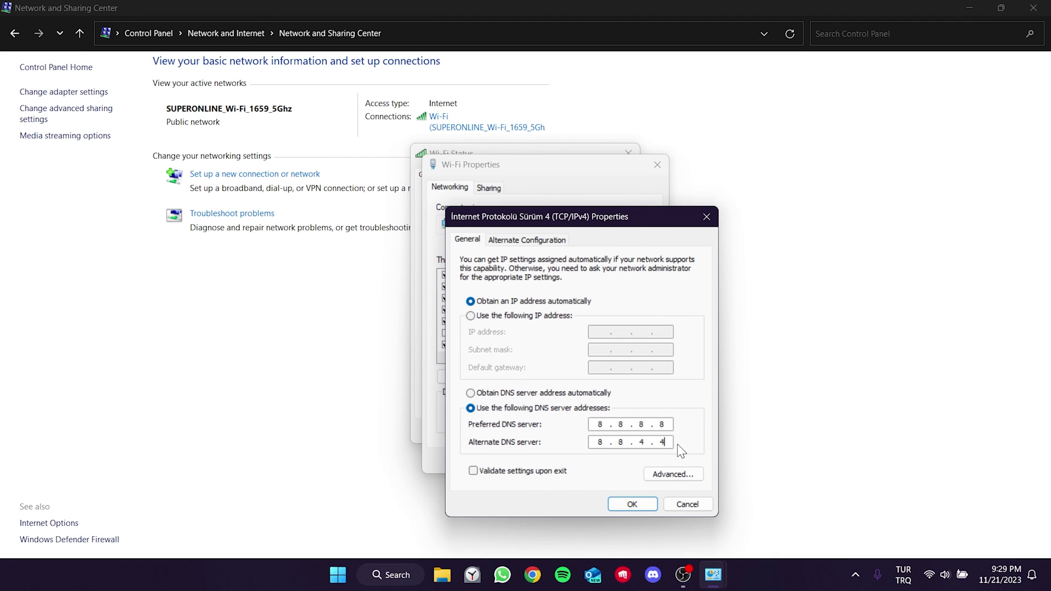
left_click(630, 504)
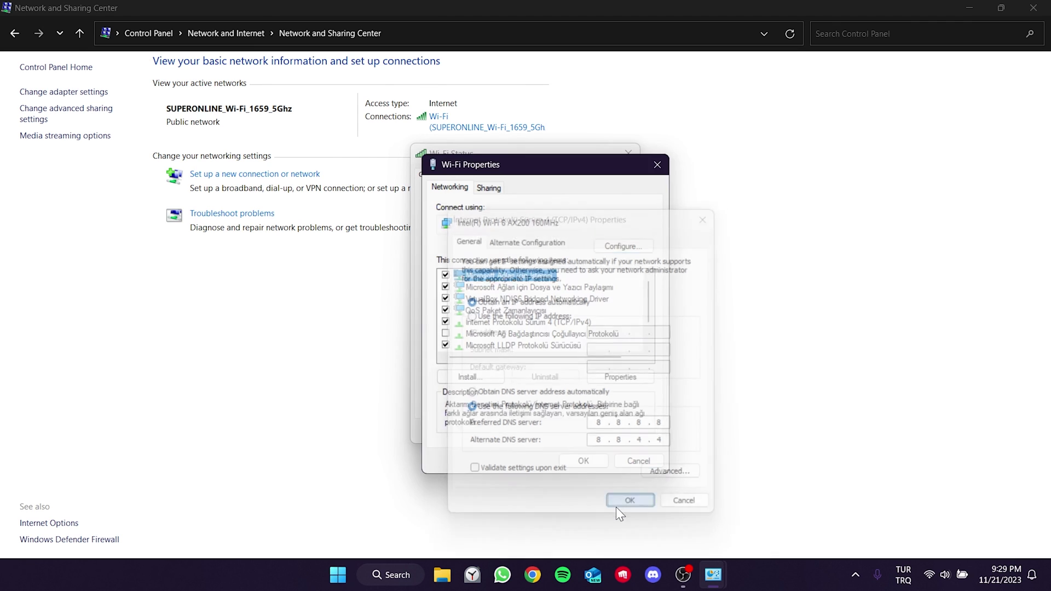
left_click(579, 461)
Close the Wi-Fi Status window.
left_click(609, 437)
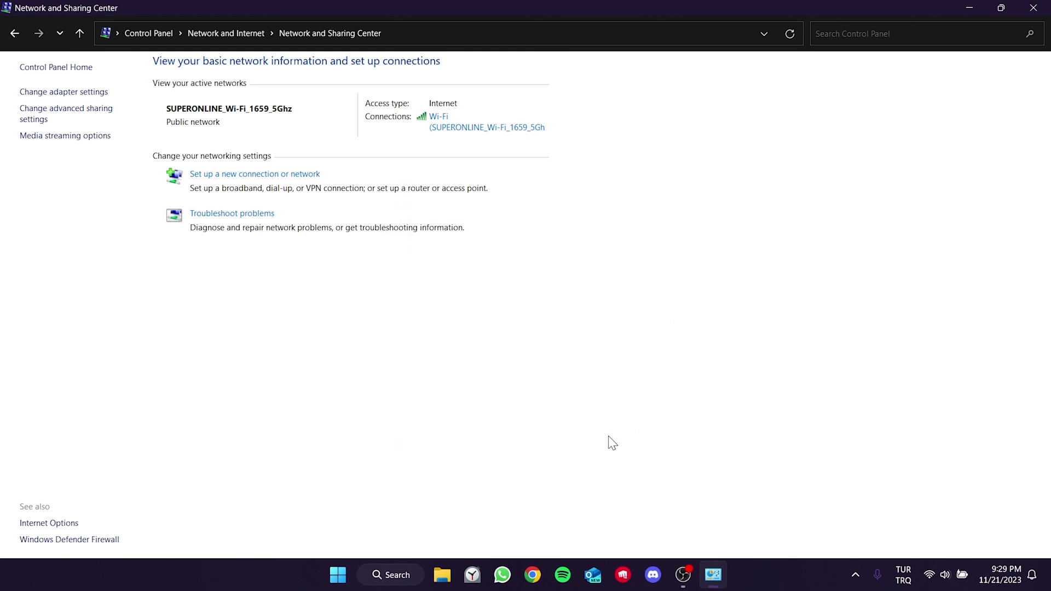